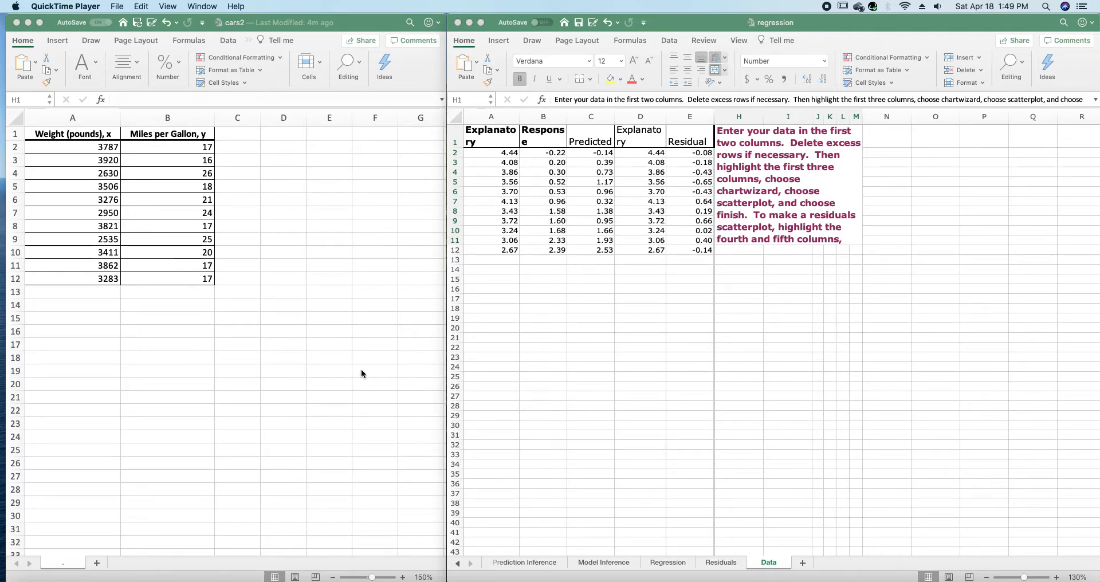
Copy the car weight and mileage values in A2:B12 of cars2 into the regression workbook's Data sheet, starting at A2.
click(105, 152)
drag(106, 152, 163, 277)
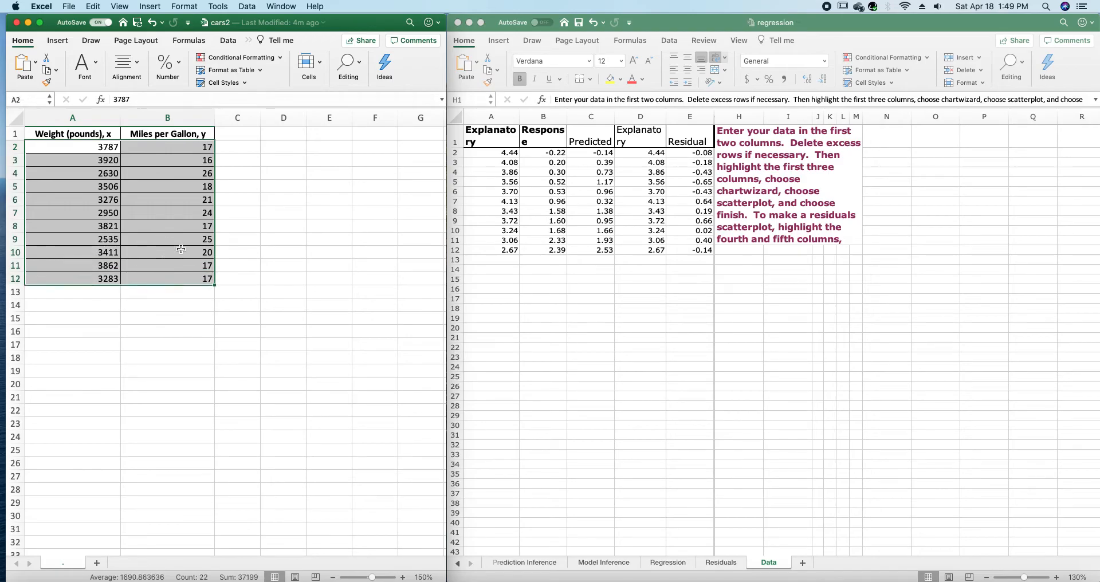
key(super+c)
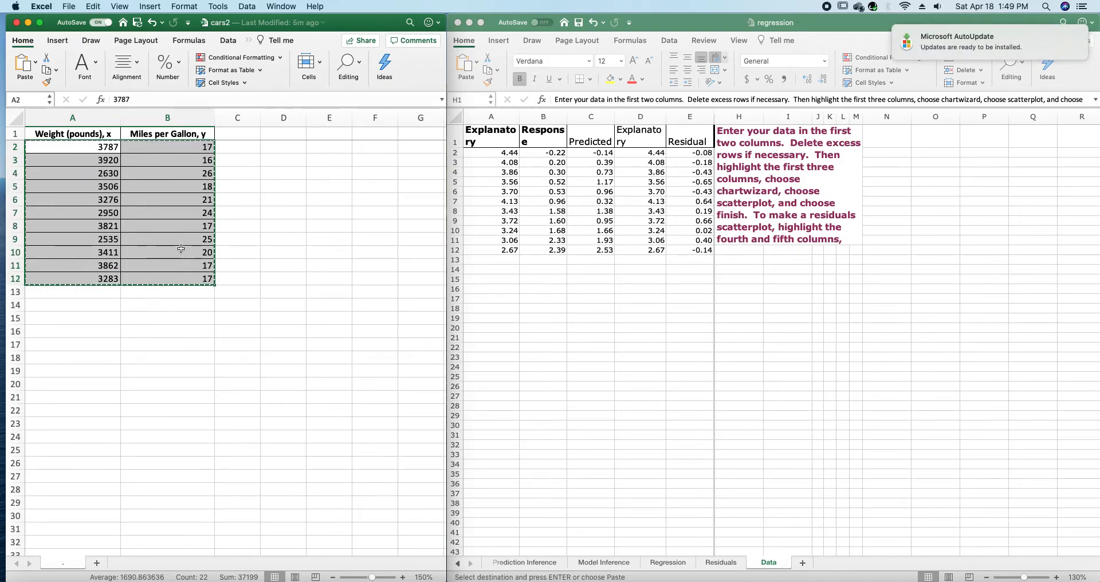
click(507, 153)
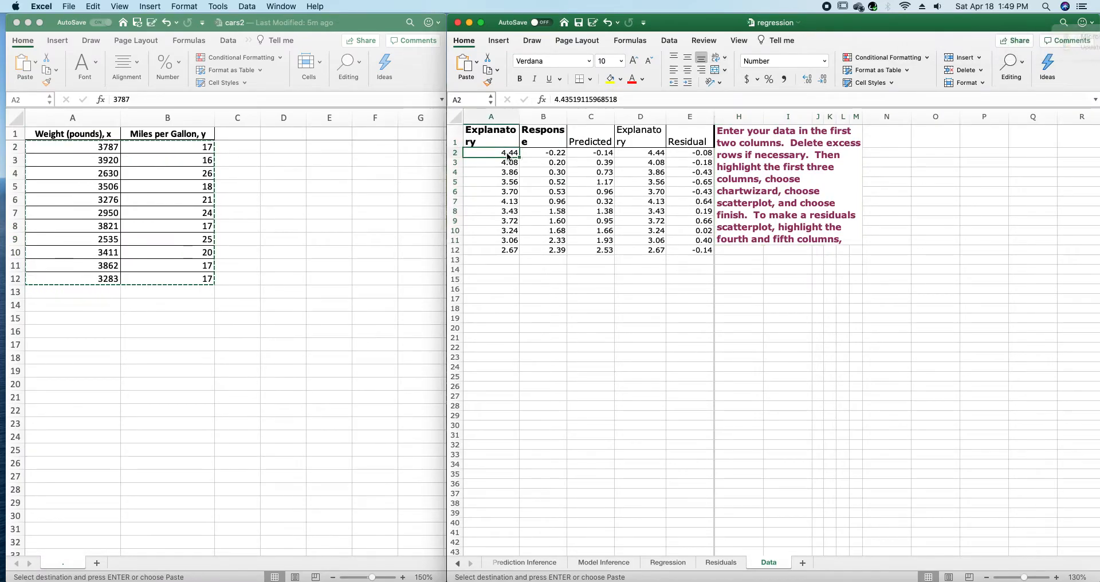
key(super+v)
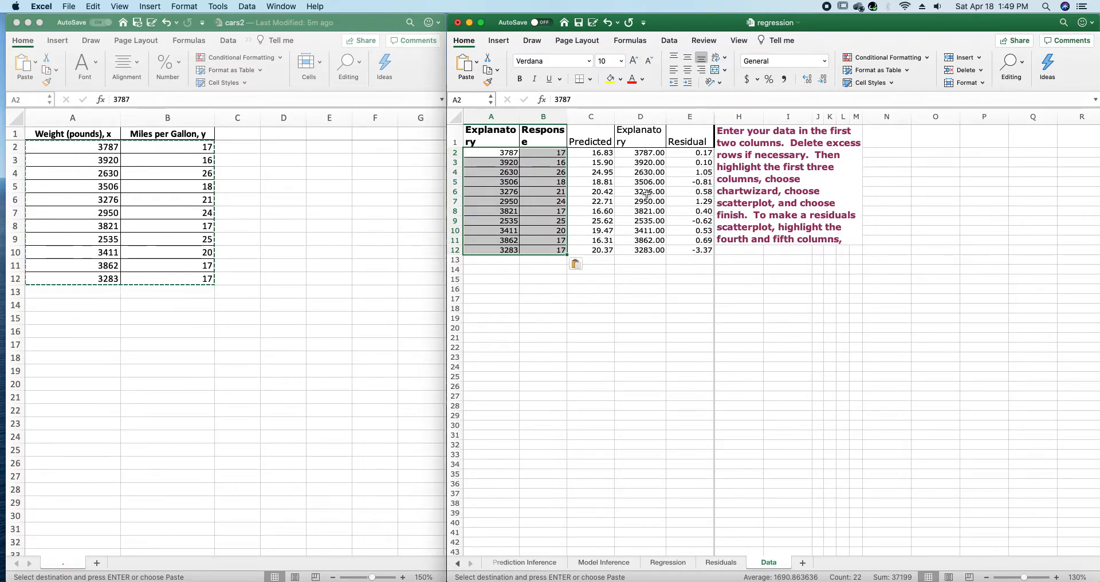
click(637, 327)
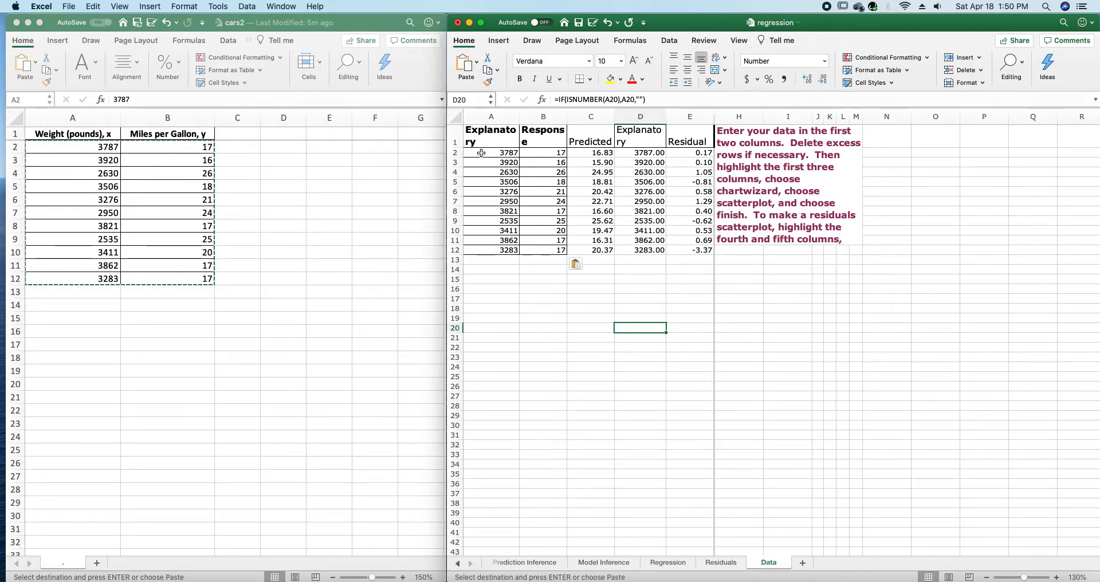
Insert a markers-only scatter chart from the explanatory, response and predicted values in A2:C12.
drag(485, 154, 599, 251)
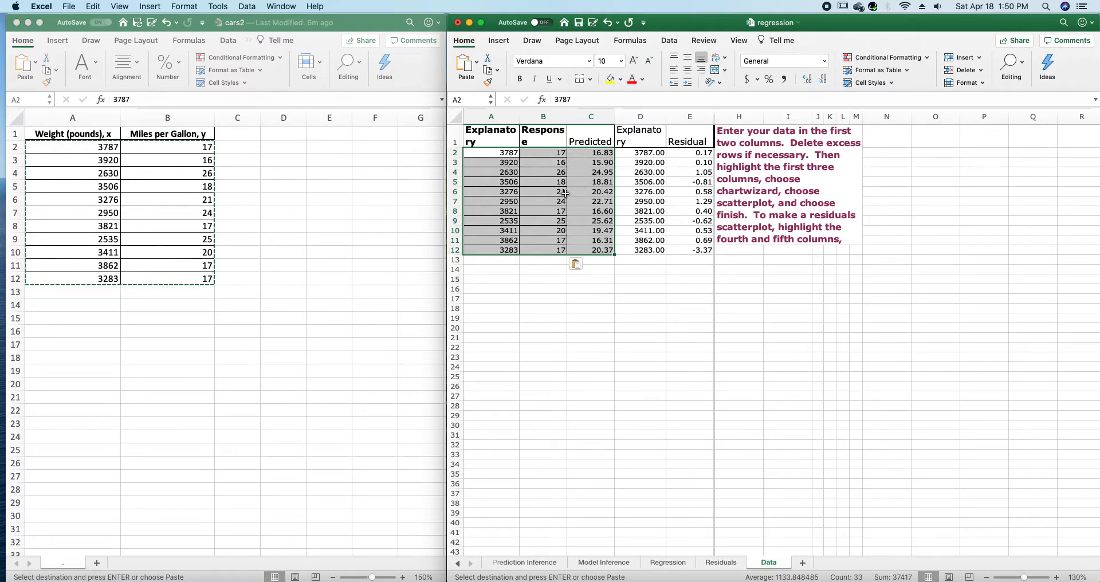
click(507, 42)
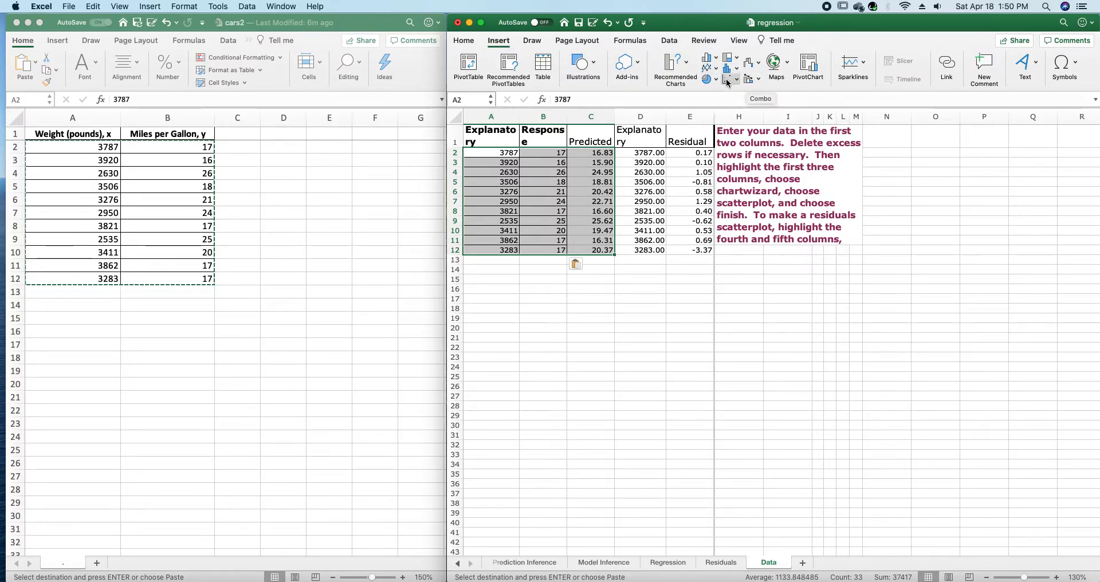
click(727, 78)
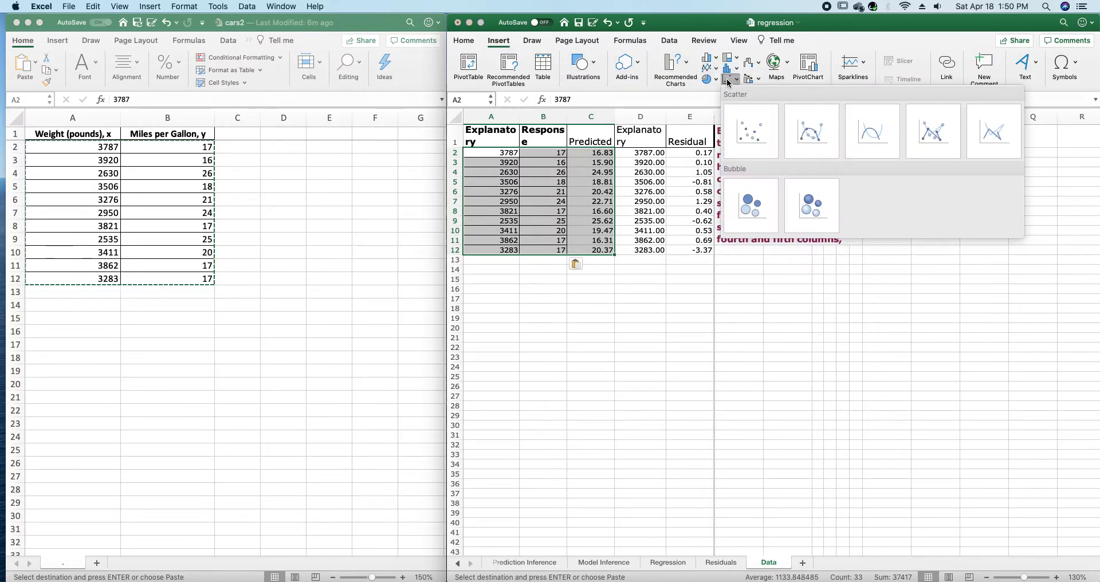
click(764, 135)
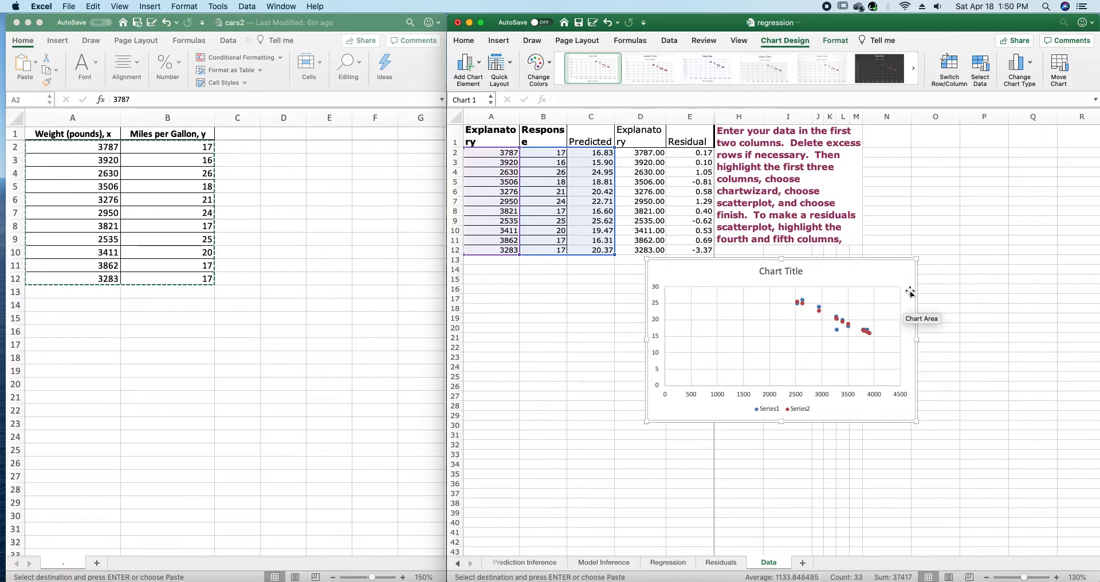
Place a duplicate of the scatter chart lower on the sheet, around rows 27 to 42, and cut the original chart.
drag(904, 274, 741, 403)
click(767, 262)
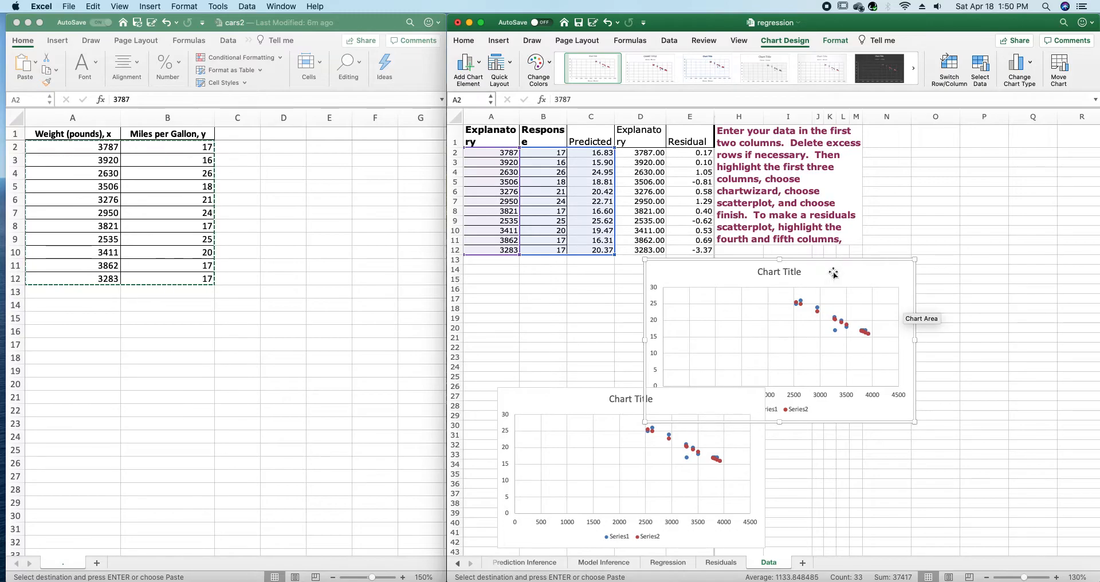
right_click(875, 278)
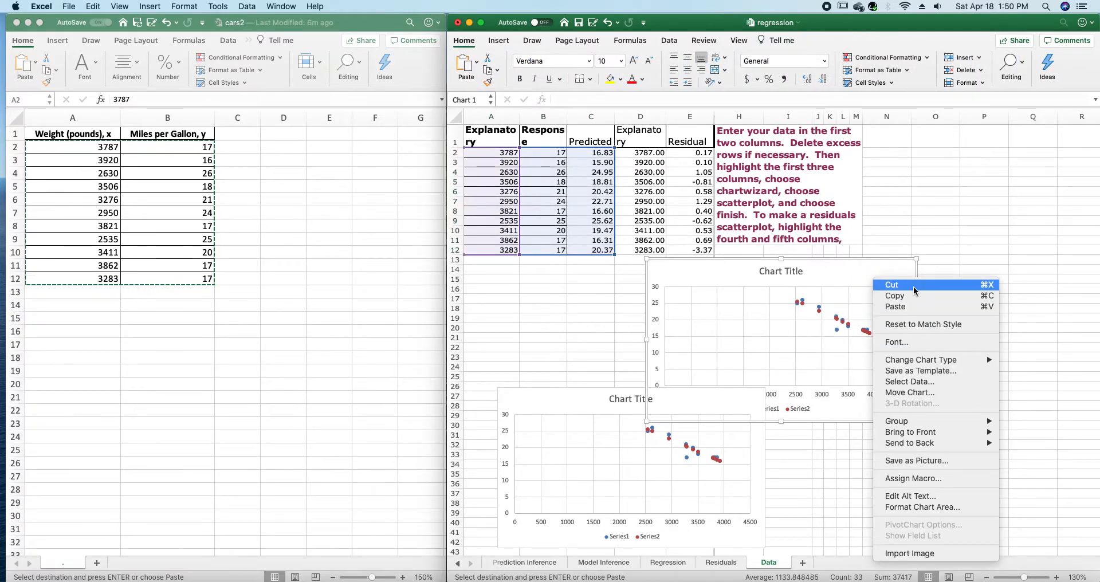
click(913, 287)
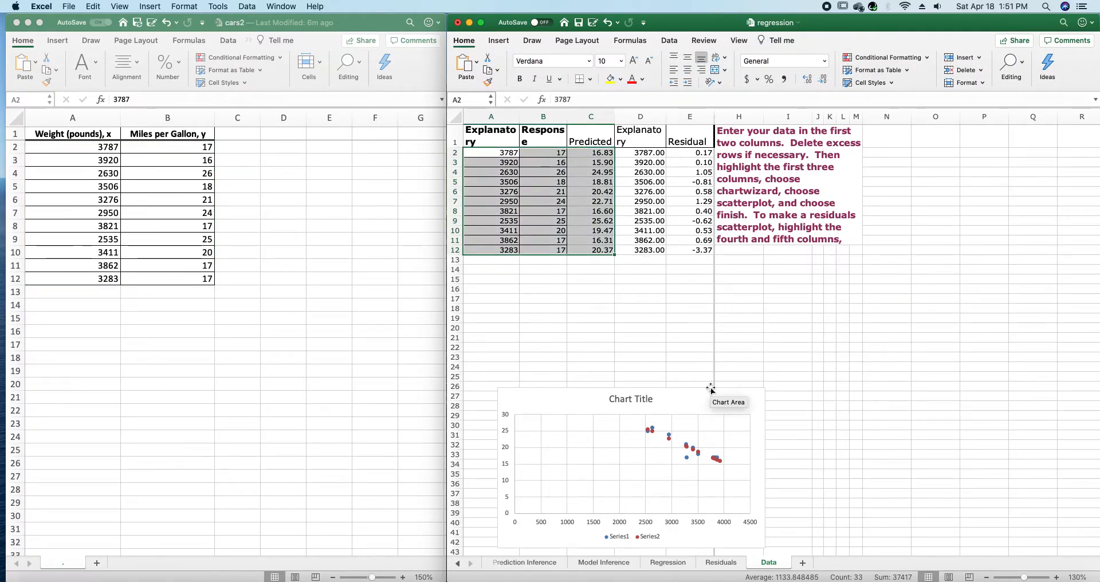
click(841, 309)
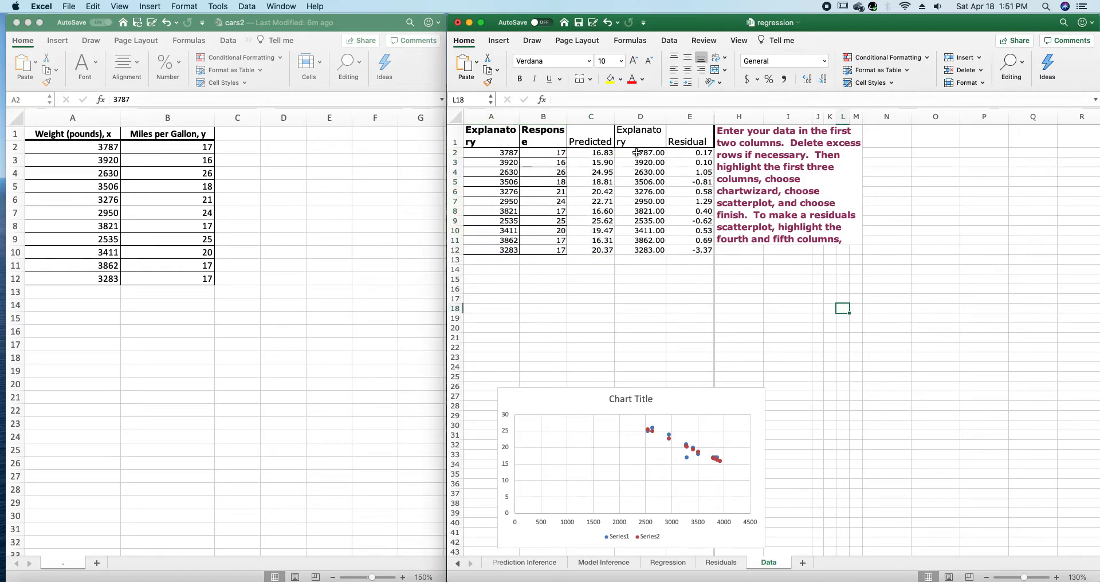
Insert a markers-only scatter chart of the residuals from D1:E12 and move it beside the first chart, below the instruction text.
drag(633, 151, 693, 251)
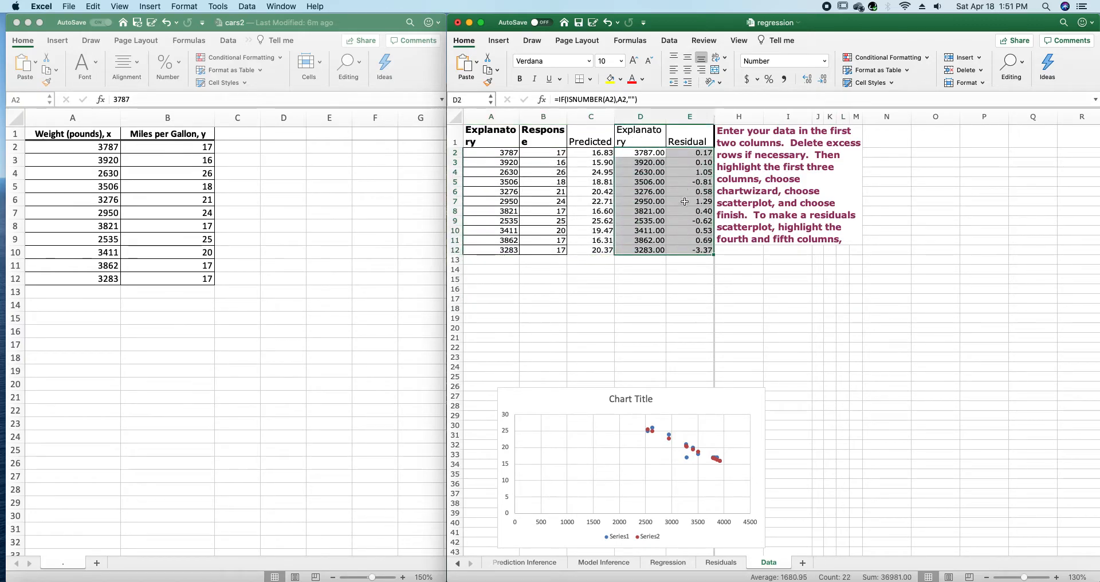
drag(648, 135, 693, 248)
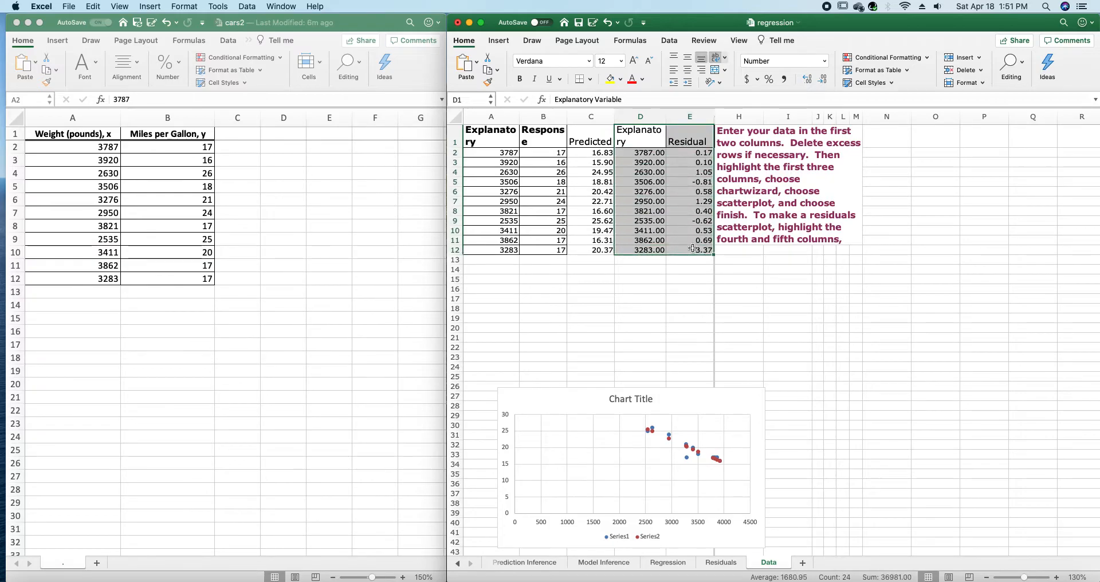
click(498, 40)
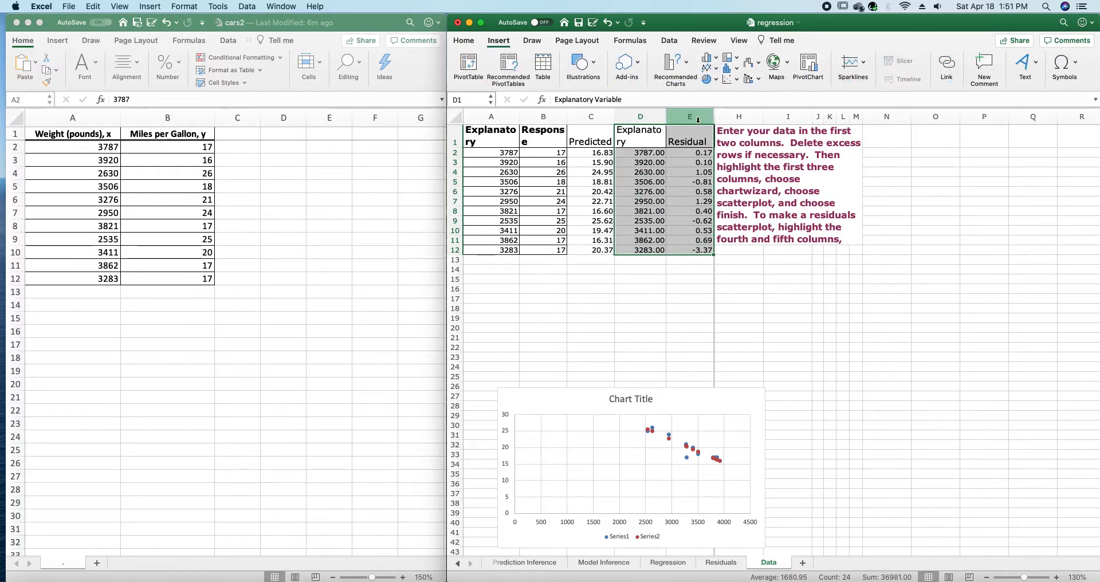
click(727, 83)
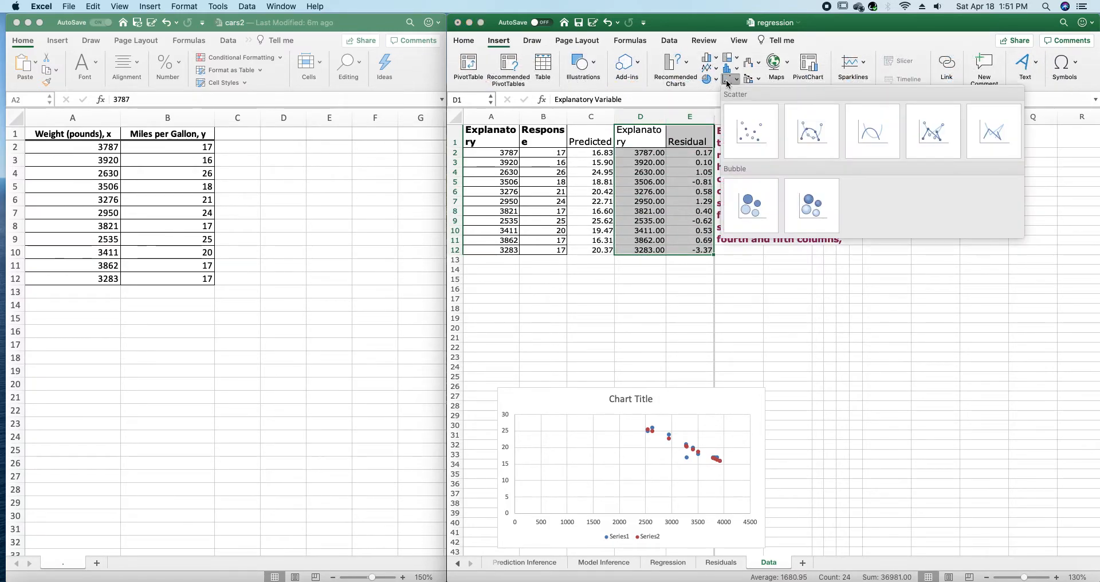
click(767, 147)
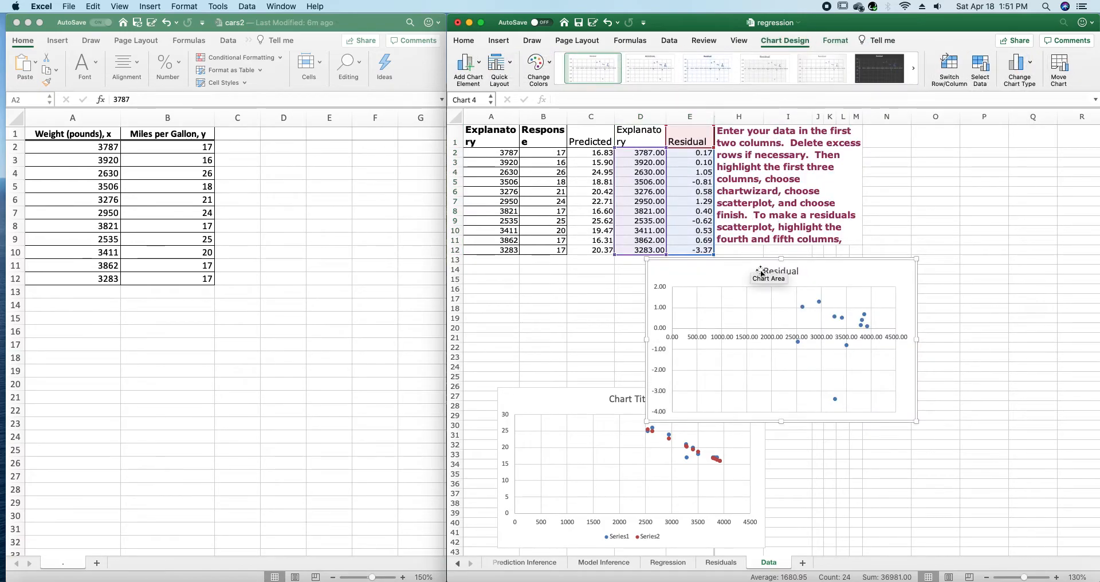
drag(744, 273, 895, 262)
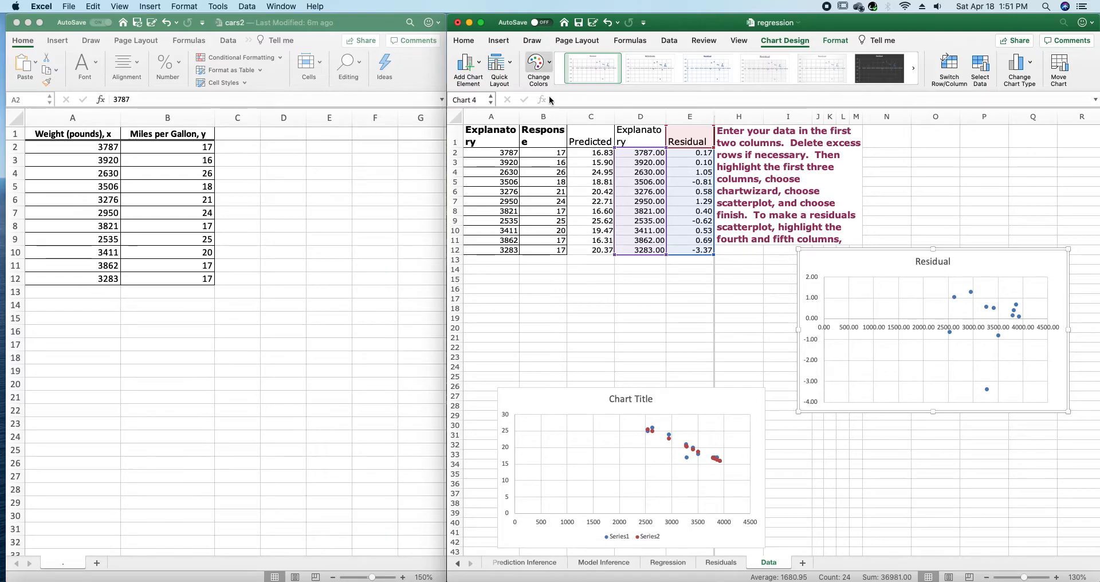
Insert a histogram from the explanatory and residual columns in D1:E12.
click(656, 165)
drag(638, 135, 682, 246)
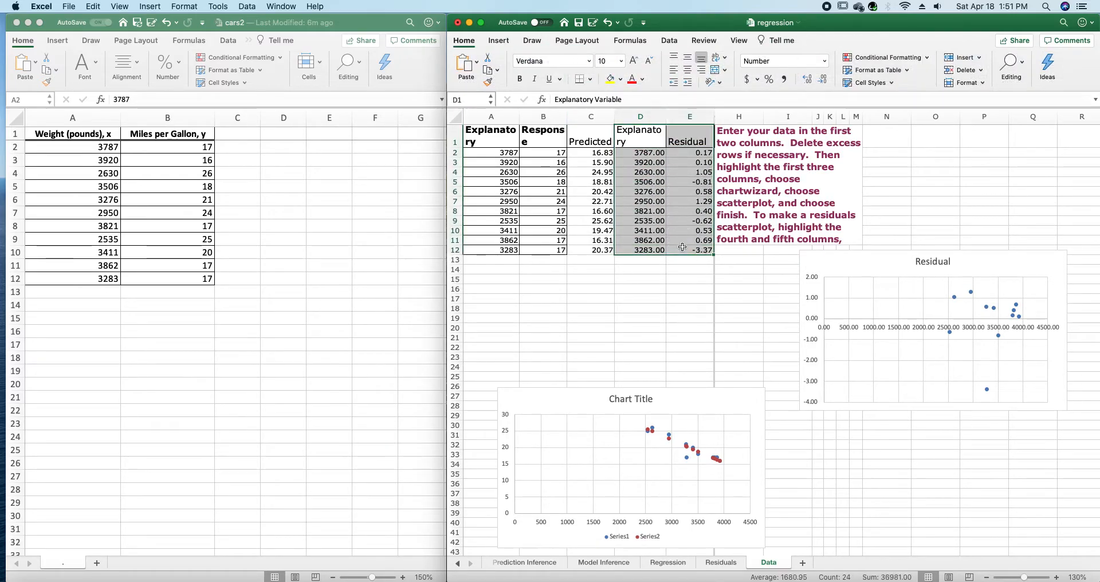
click(503, 41)
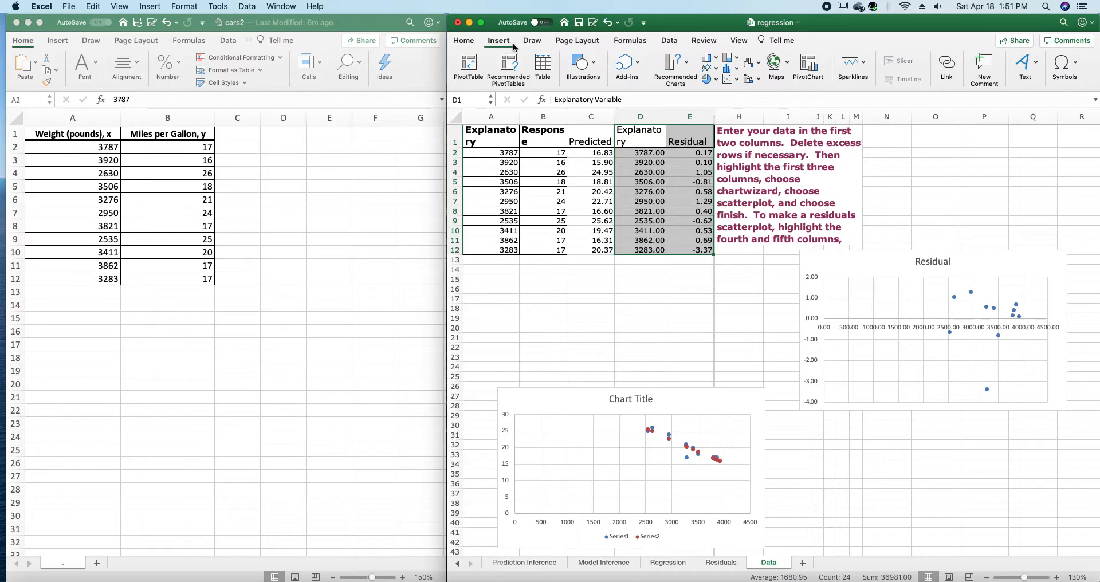
click(717, 60)
click(716, 59)
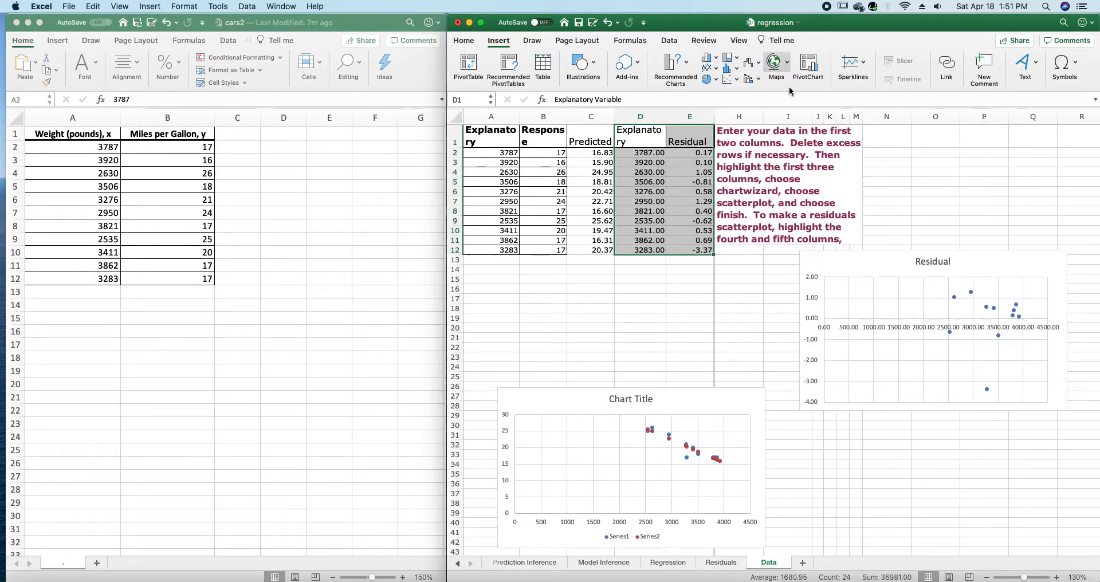
click(735, 68)
click(762, 128)
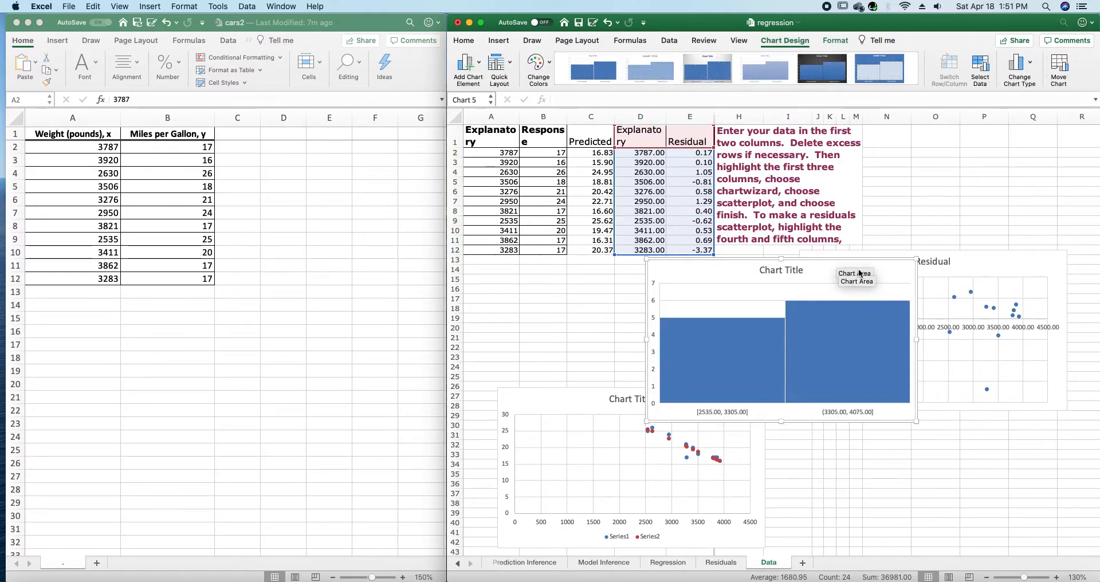
Switch the histogram series' binning to Number of bins and set it to 5.
double_click(844, 411)
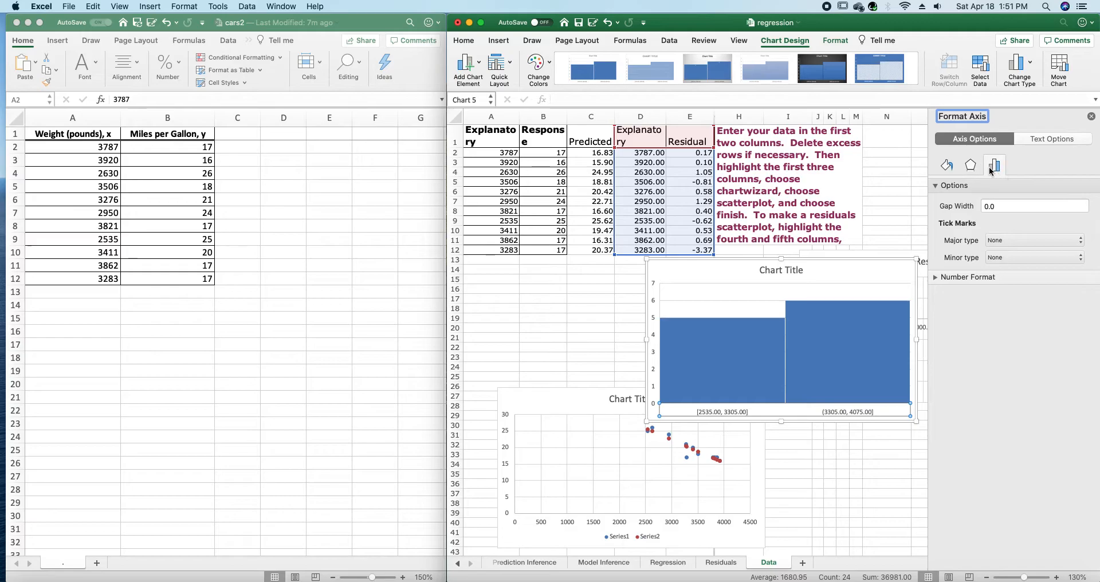
click(1092, 117)
click(661, 318)
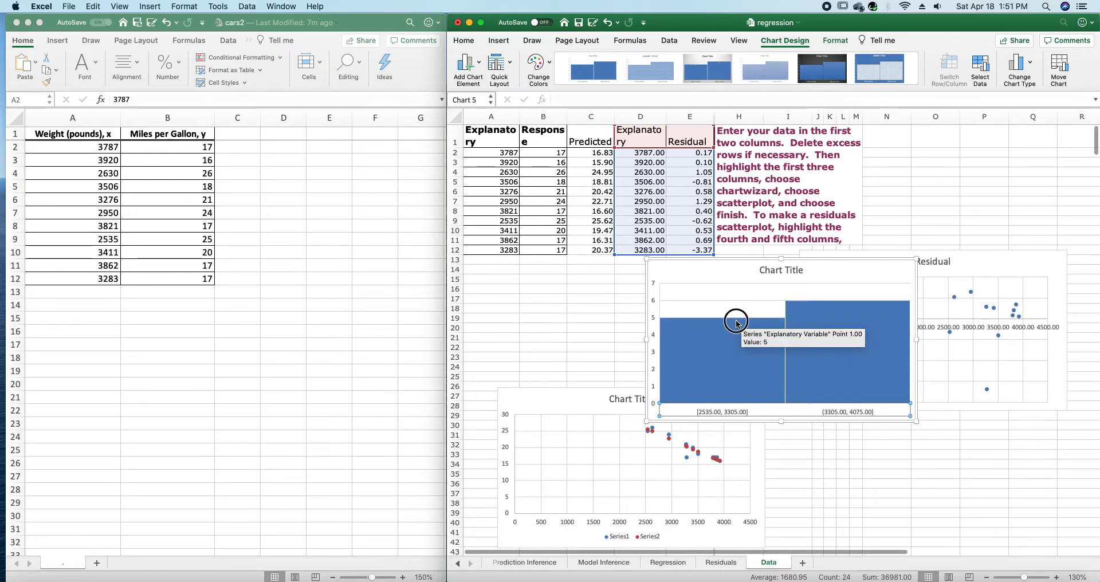
double_click(660, 318)
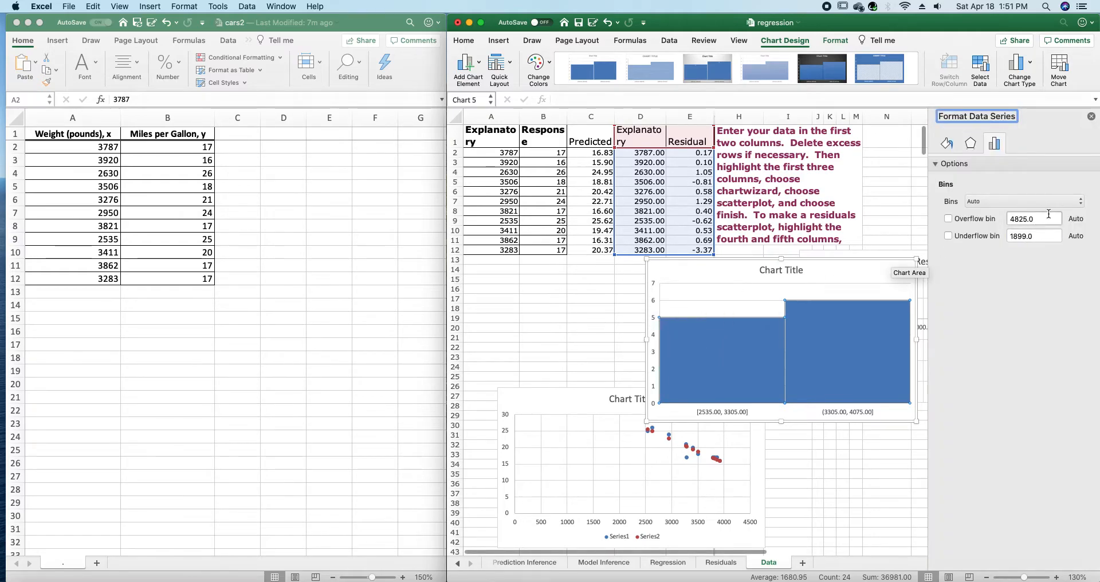
click(1014, 201)
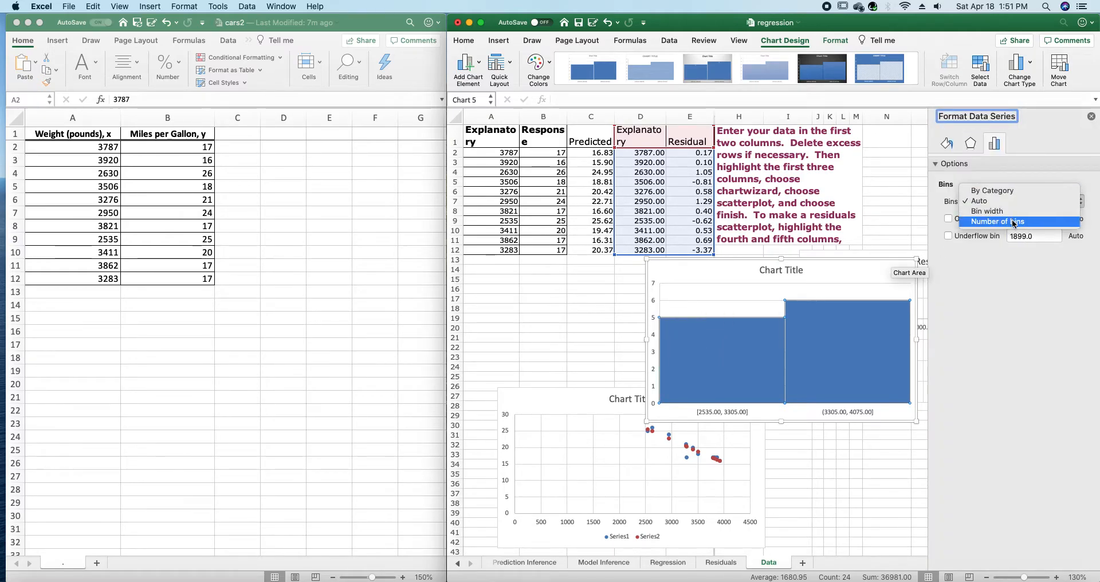
click(1030, 221)
click(1033, 223)
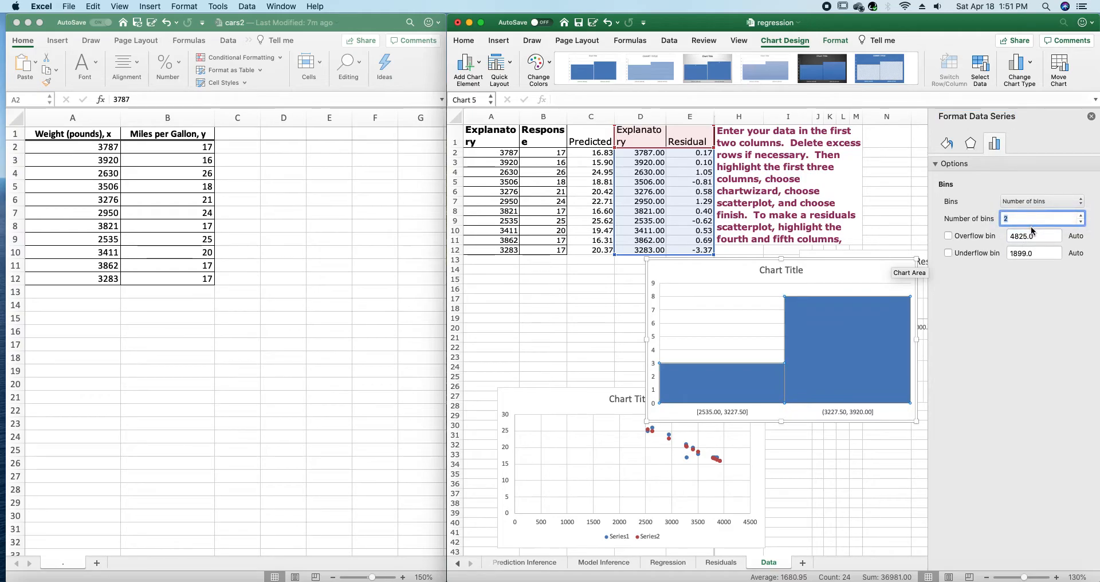
text(5)
key(Return)
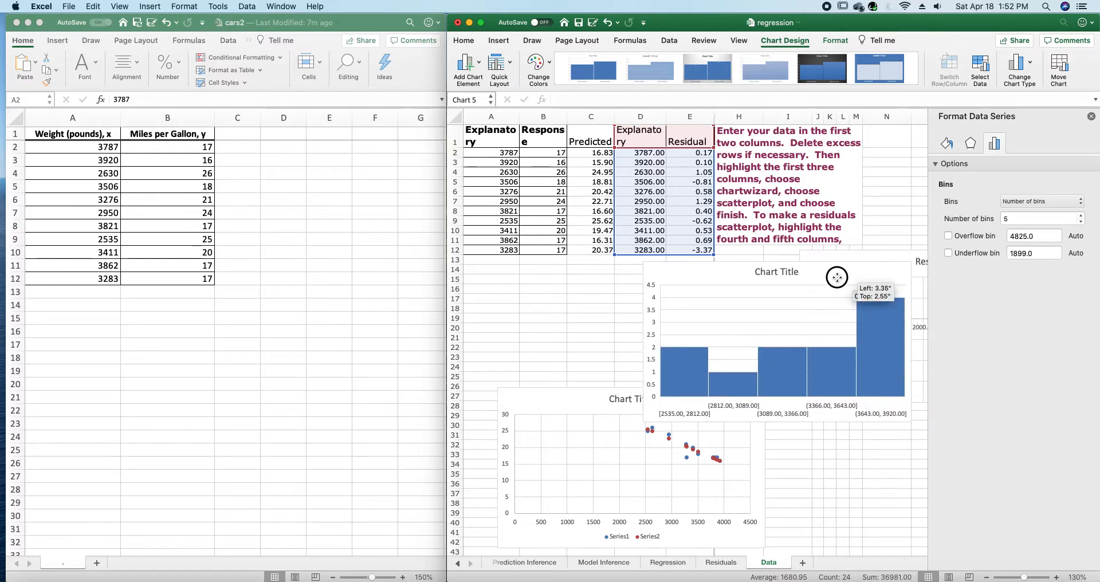
Move the histogram up over the data columns and place the Residual scatter chart directly beneath it.
drag(712, 275, 588, 256)
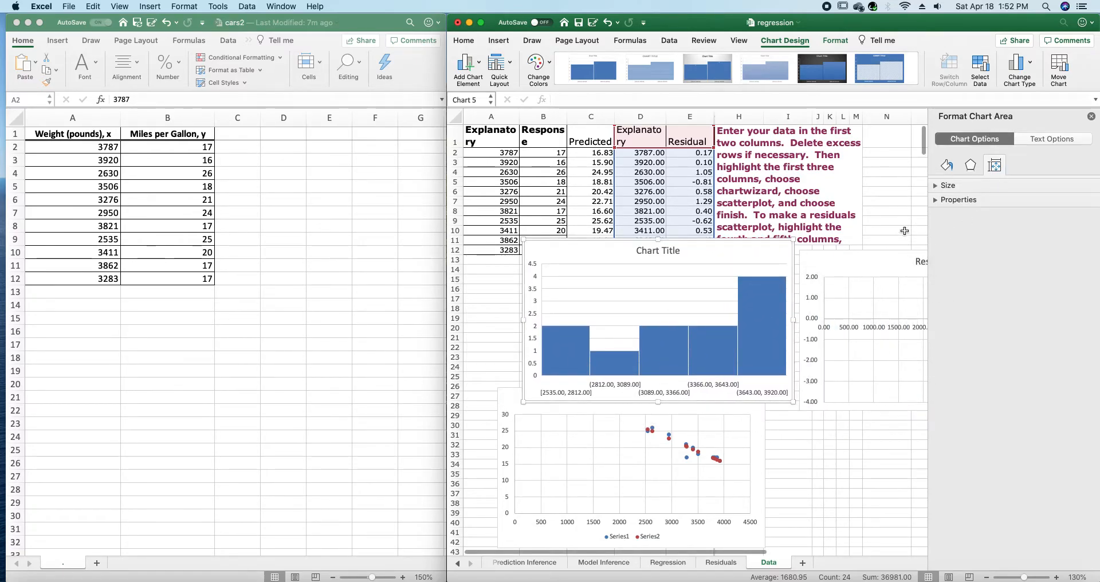
drag(719, 254, 715, 137)
drag(834, 276, 560, 311)
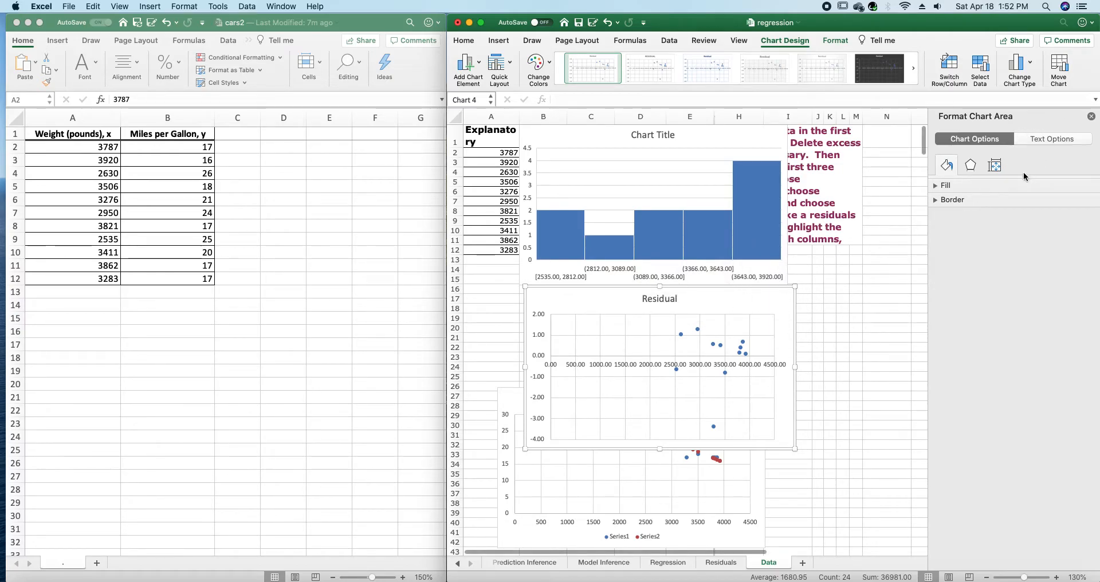
Set the histogram's number of bins to 10.
click(542, 224)
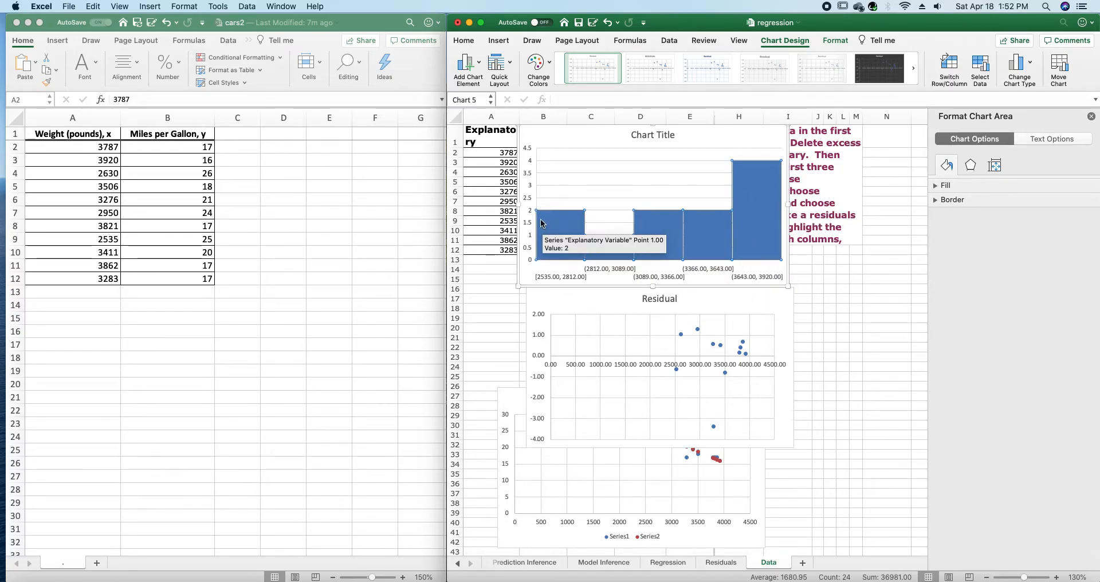
click(1044, 218)
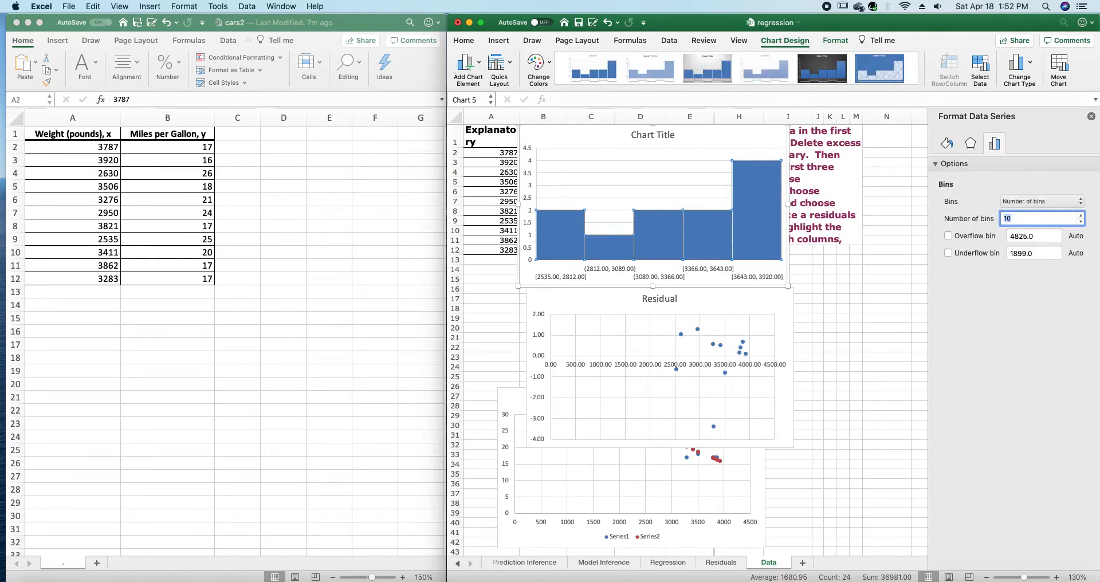
key(Return)
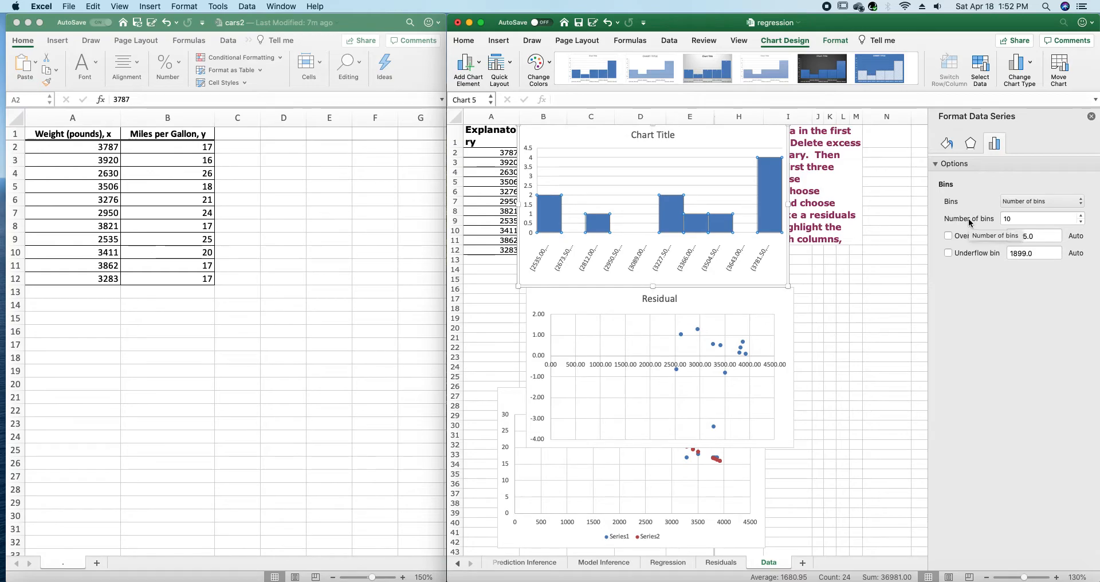
Set the histogram's number of bins to 20 and close the series formatting options.
click(1019, 219)
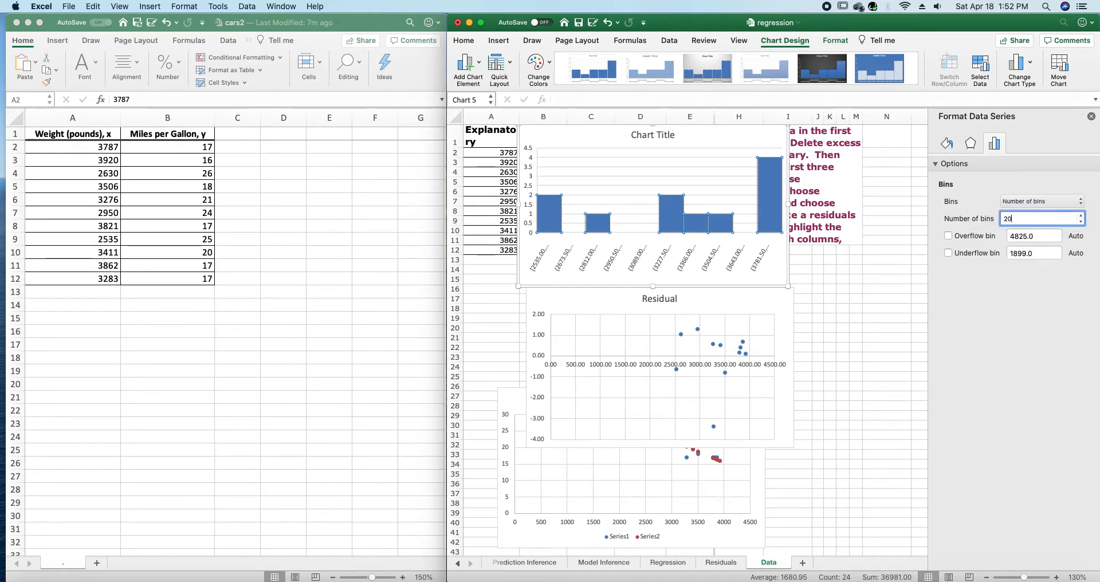
key(Return)
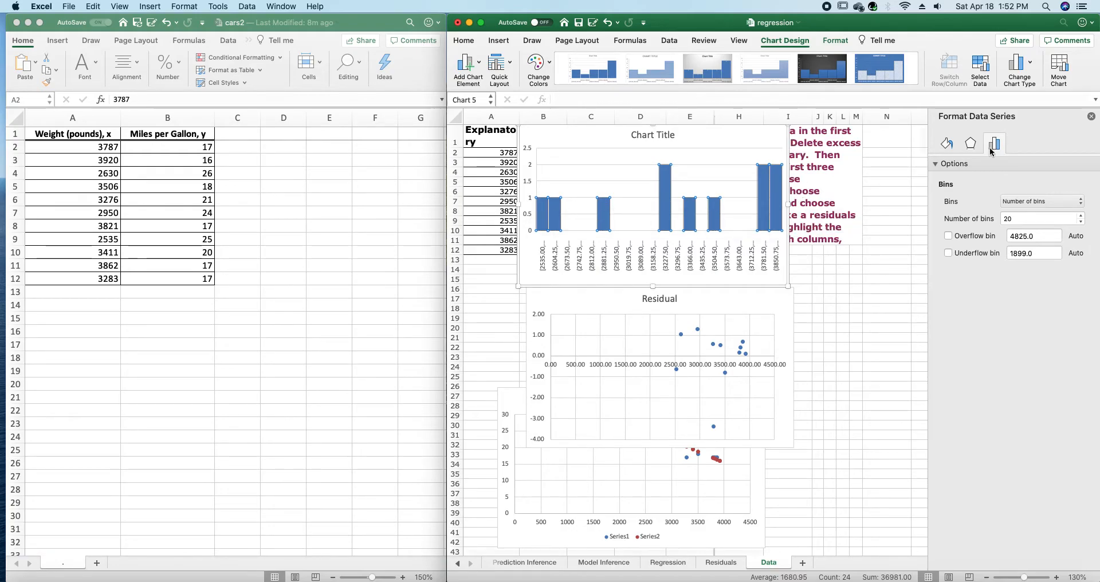
click(1091, 118)
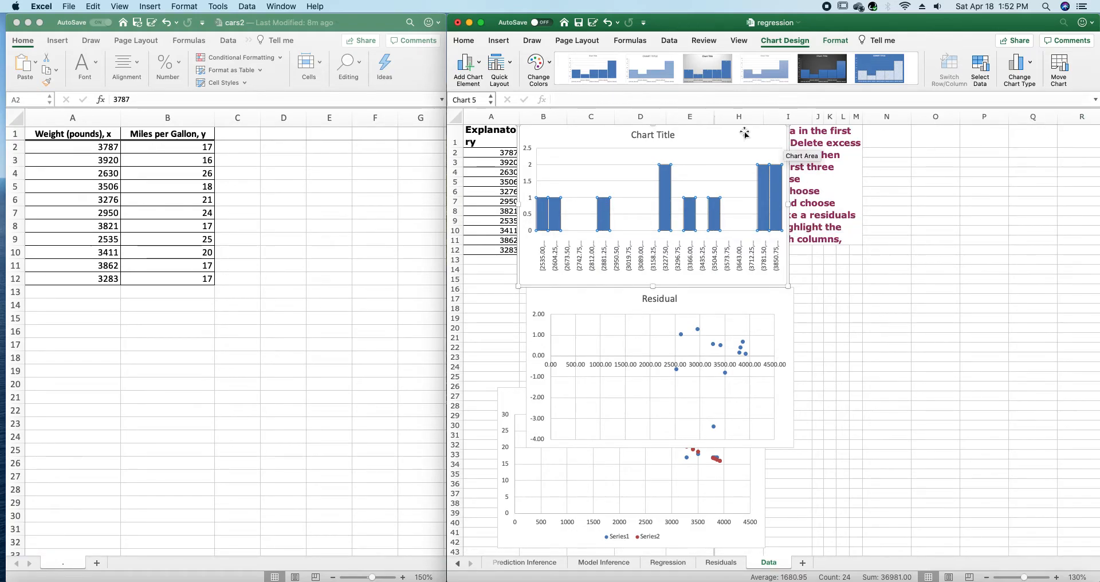
Cut the histogram from the Data sheet.
click(764, 142)
right_click(764, 141)
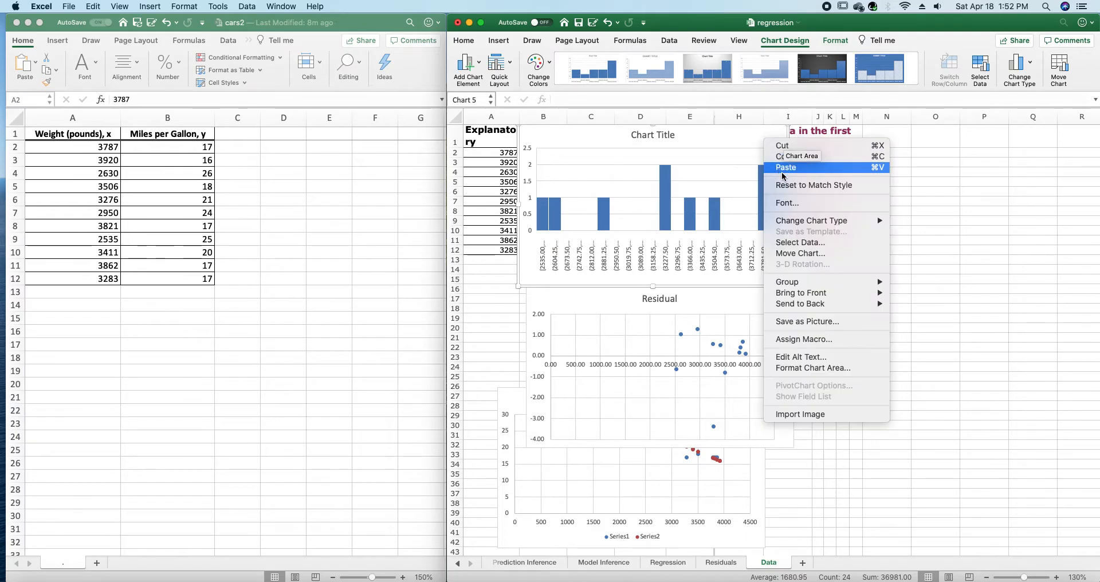
click(782, 147)
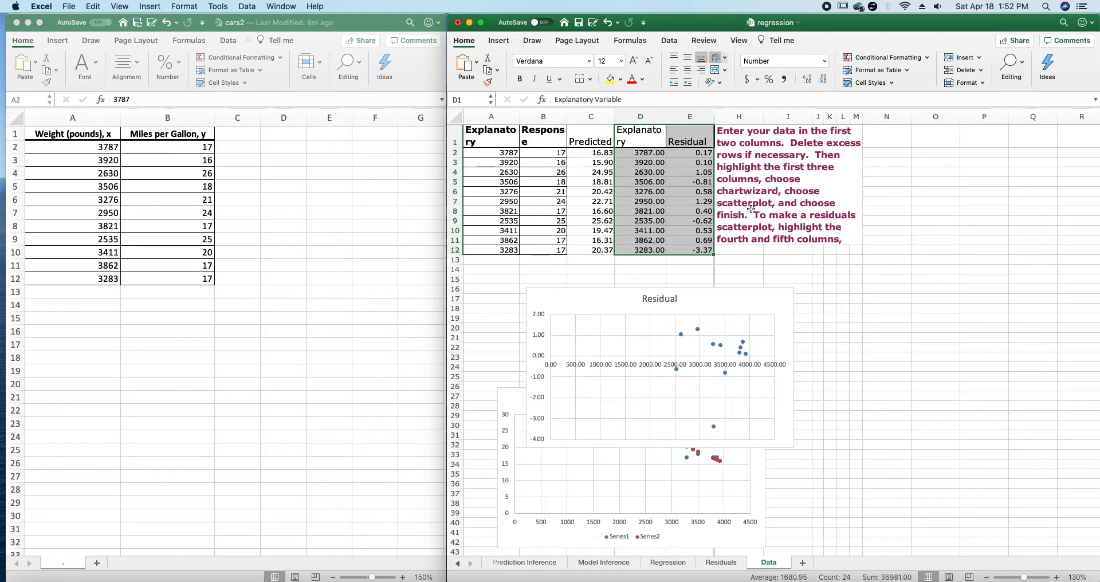
Insert a box and whisker chart from the explanatory and residual columns in D1:E12 and place it beside the Residual chart, over the instructions.
click(525, 42)
click(507, 40)
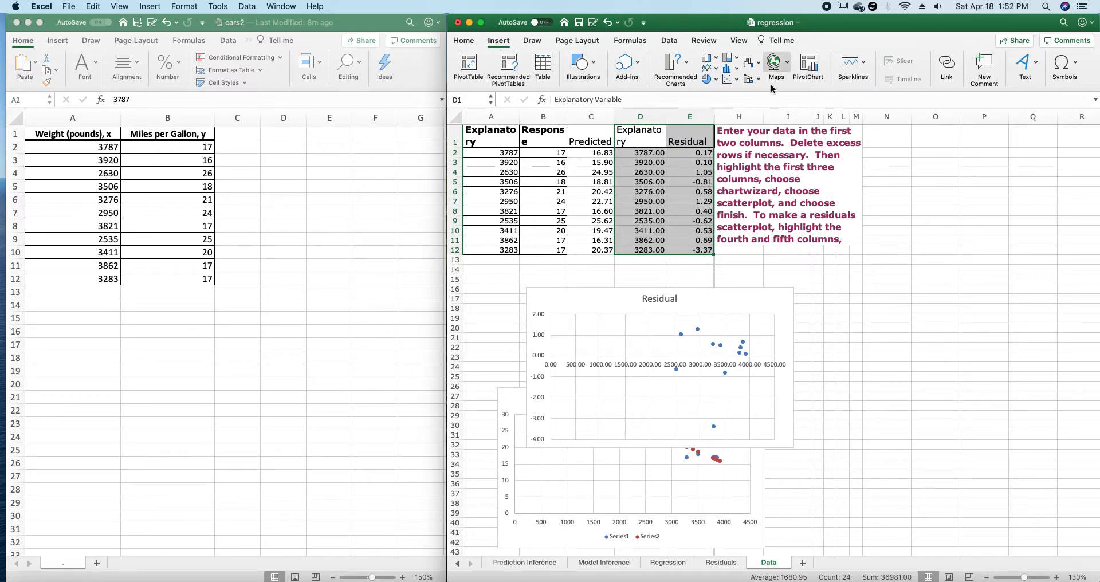
click(738, 70)
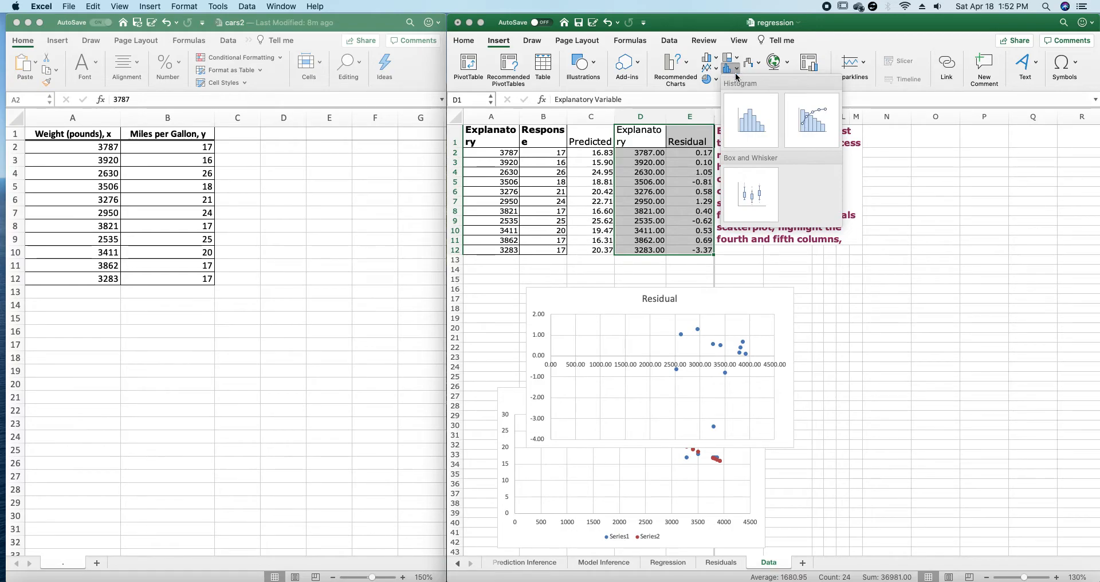
click(760, 195)
mouse_move(847, 266)
mouse_down()
mouse_move(865, 177)
mouse_move(946, 173)
mouse_up()
mouse_move(923, 299)
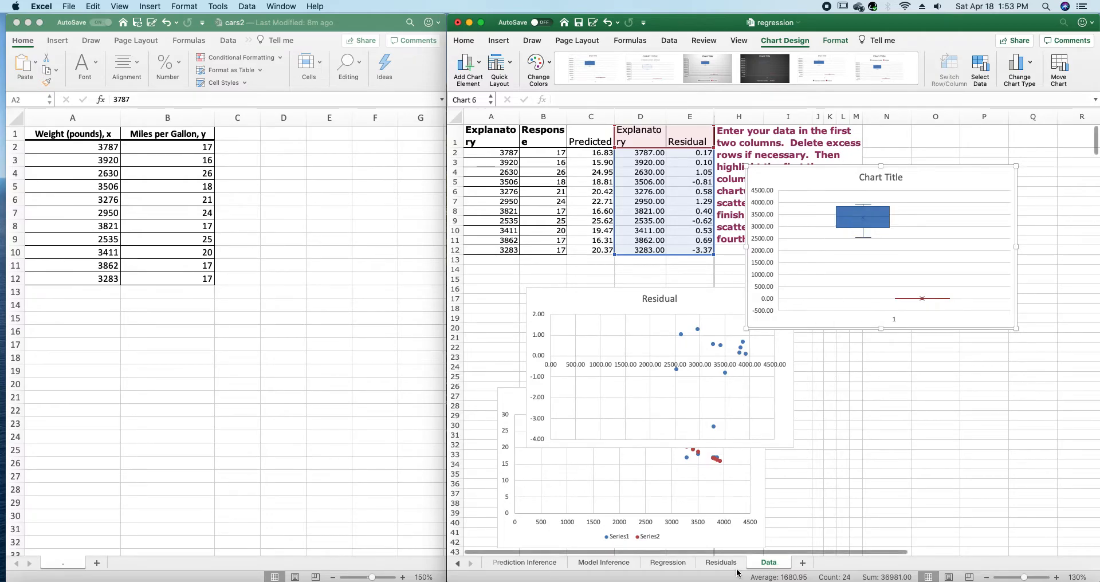
Examine the shape of the Histogram of Residuals and its ranges table on the Residuals sheet.
click(720, 563)
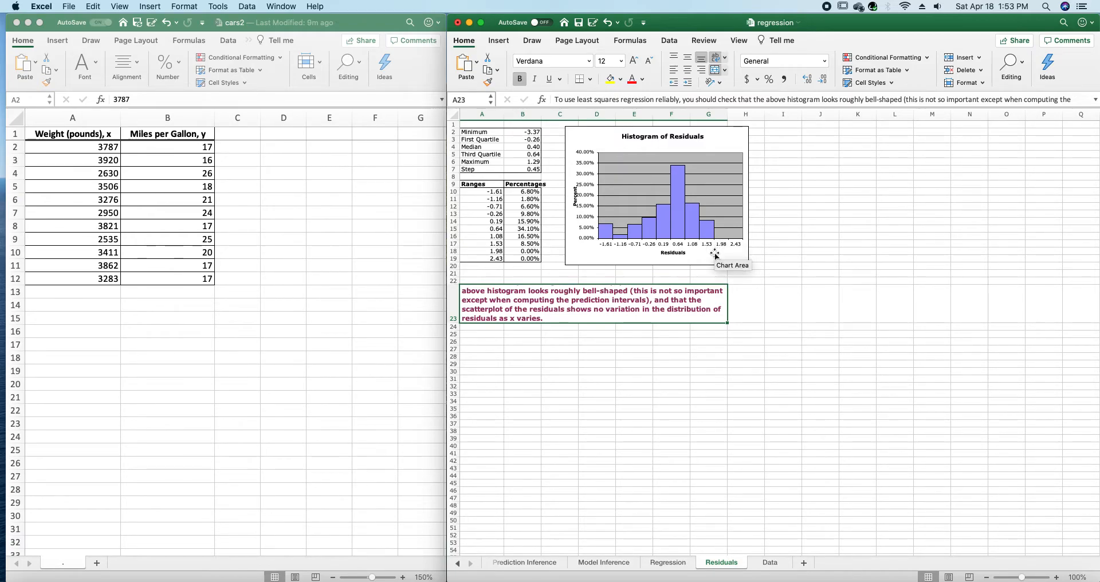
mouse_move(669, 168)
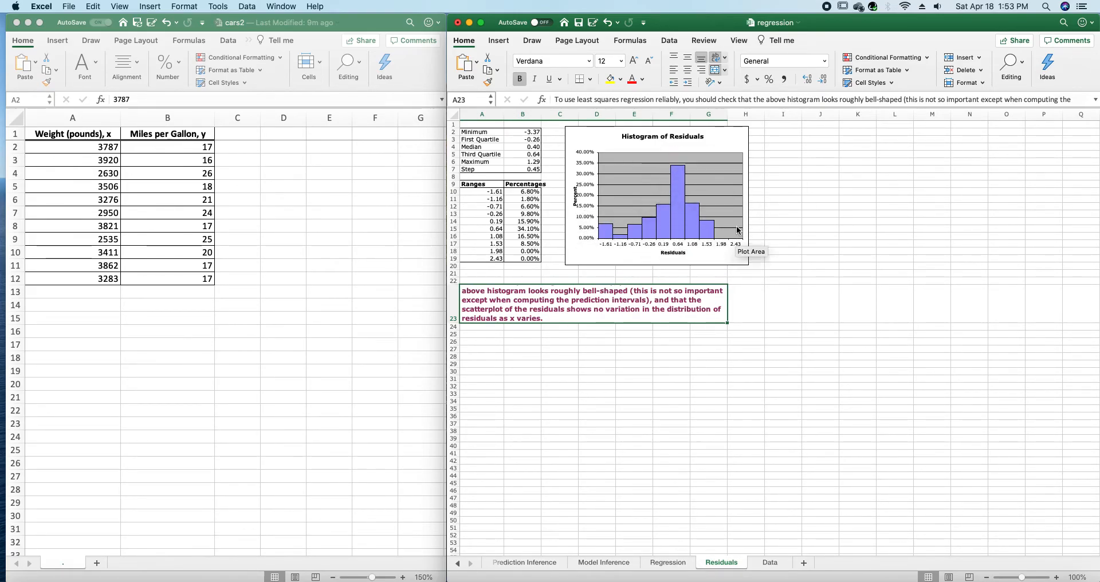
mouse_move(609, 228)
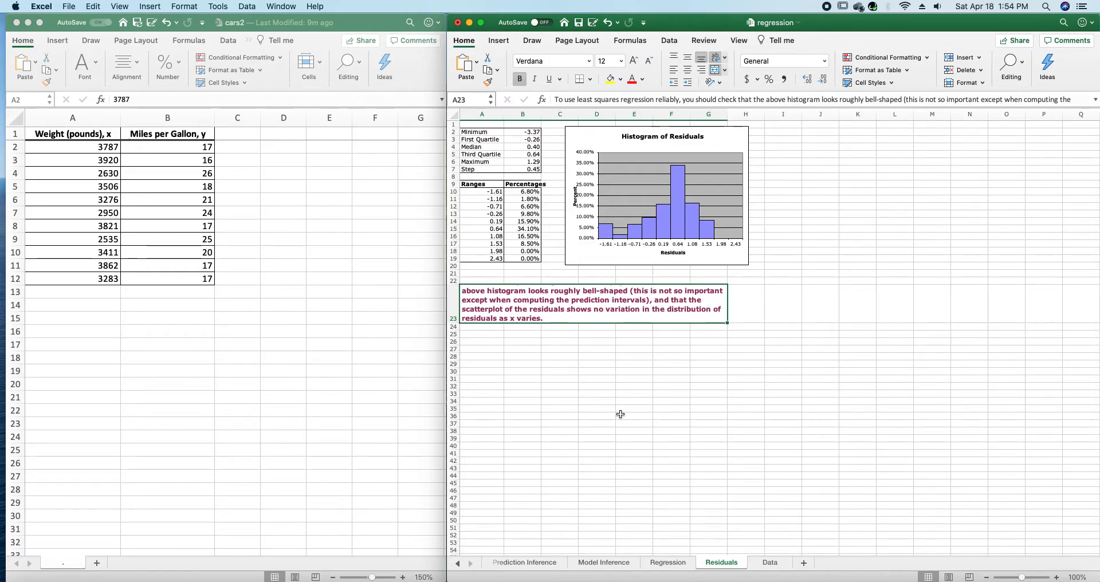
click(635, 452)
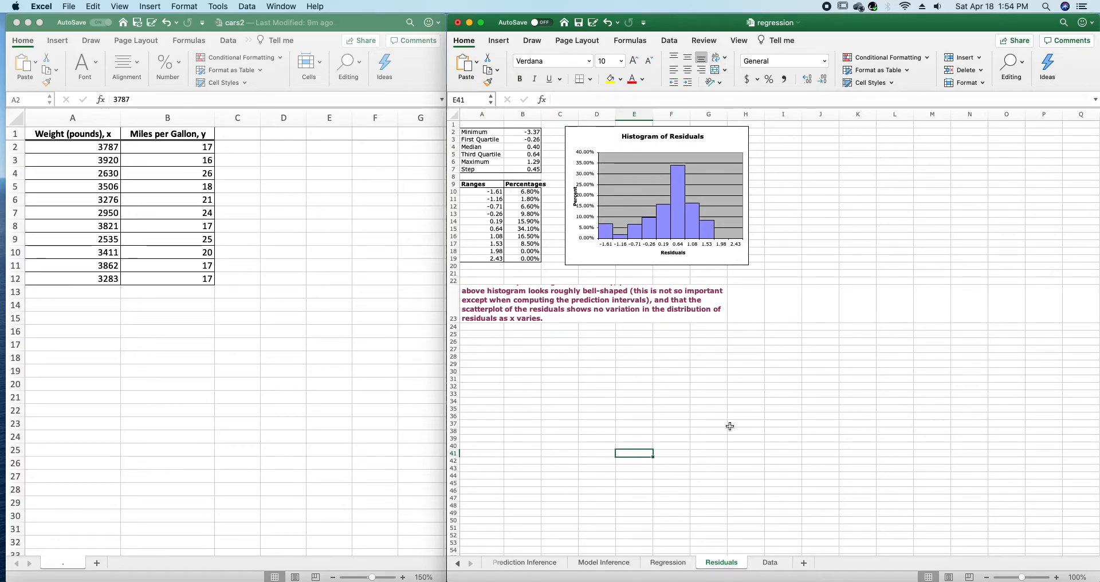
Inspect the slope, y-intercept and r^2 cells on the Regression sheet.
click(679, 563)
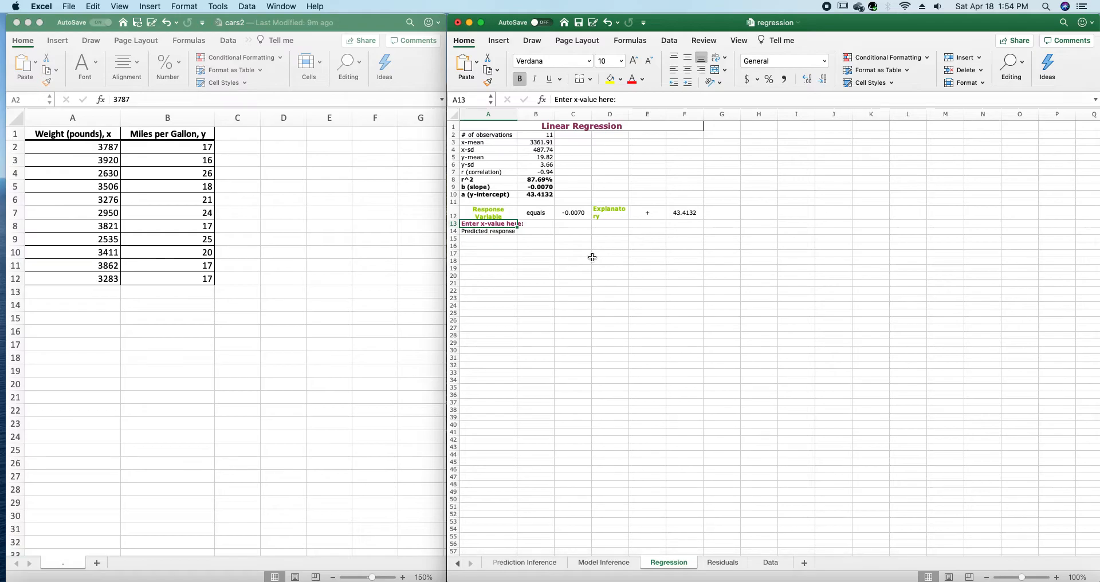
click(552, 188)
click(552, 195)
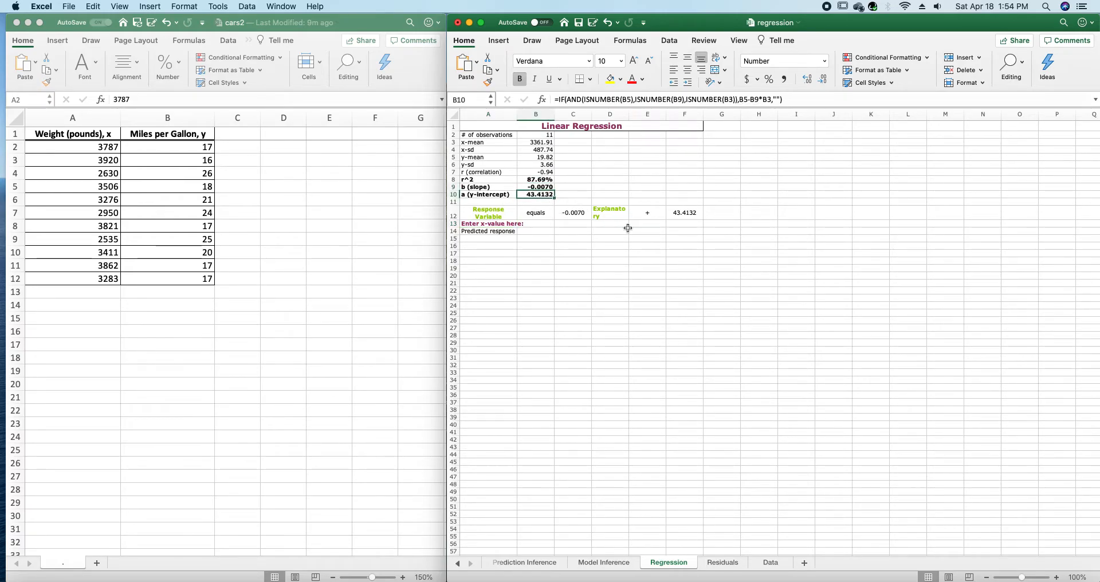
click(654, 252)
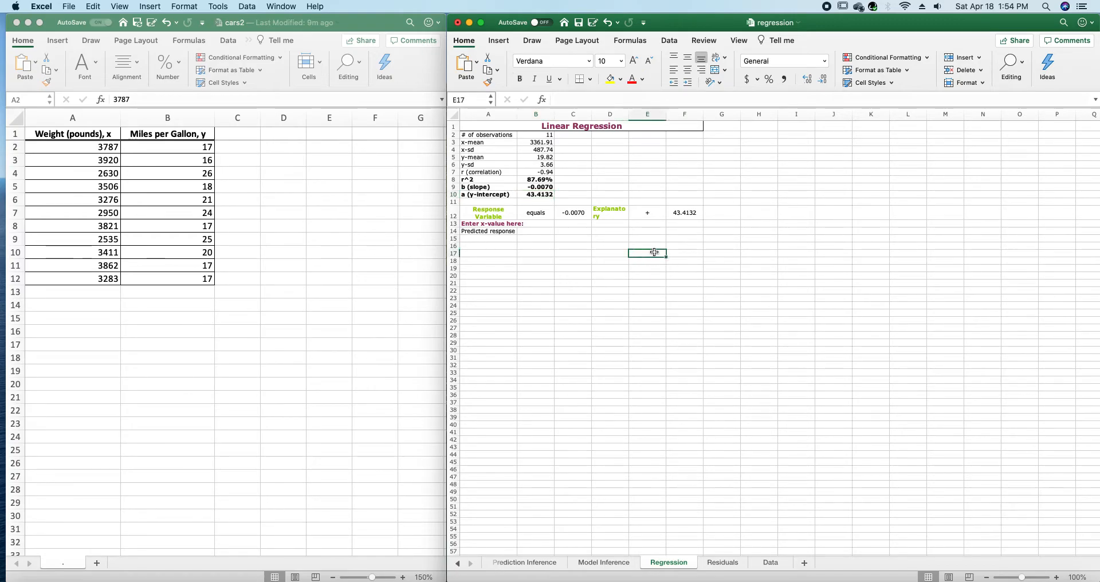
click(542, 180)
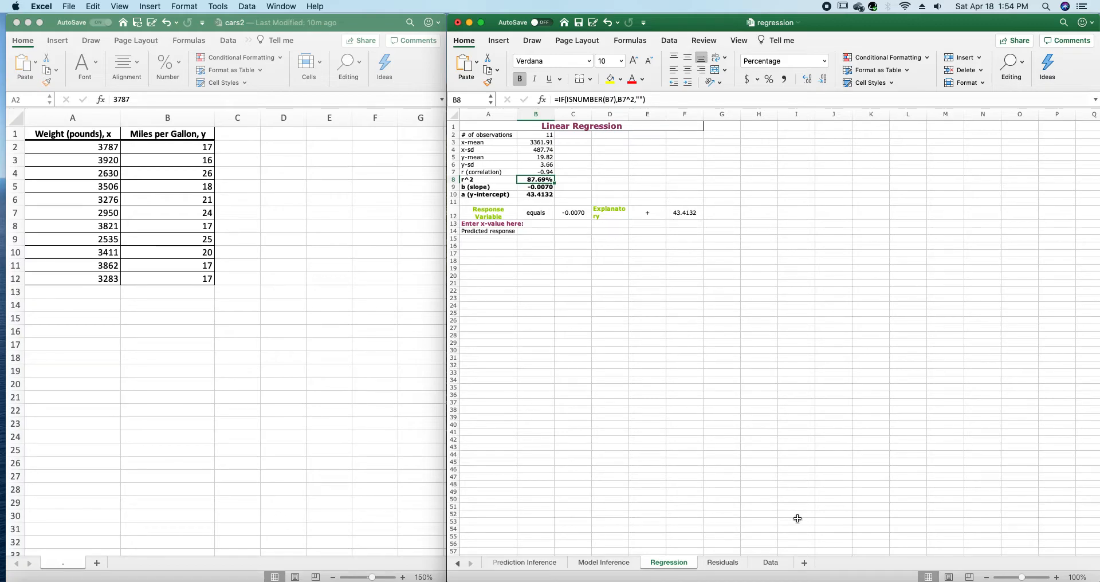
Move the Residual scatter chart on the Data sheet up over the data columns, clear of the first scatterplot.
click(771, 562)
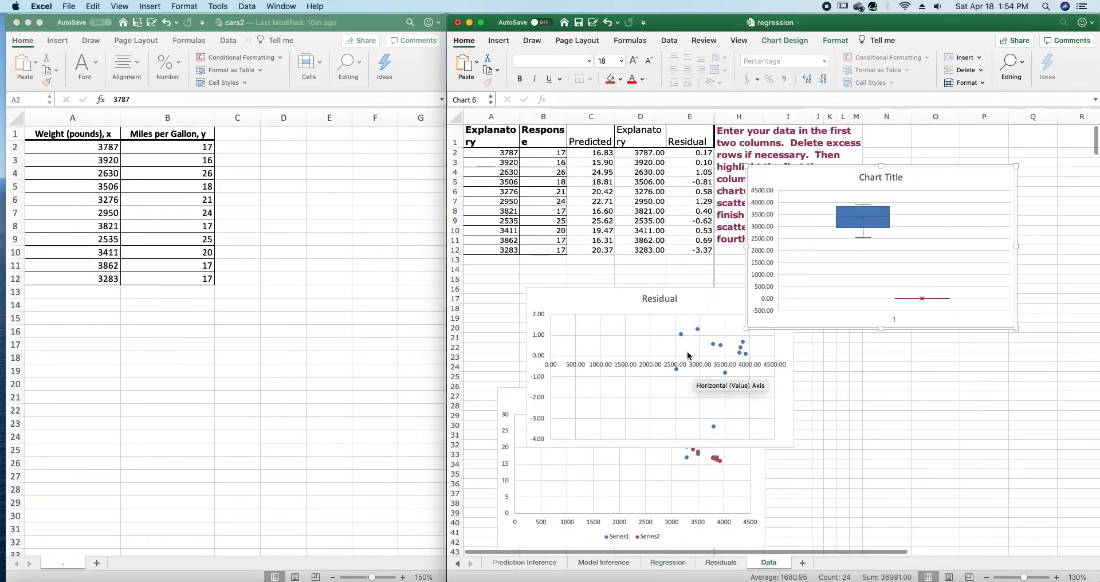
drag(727, 312, 686, 171)
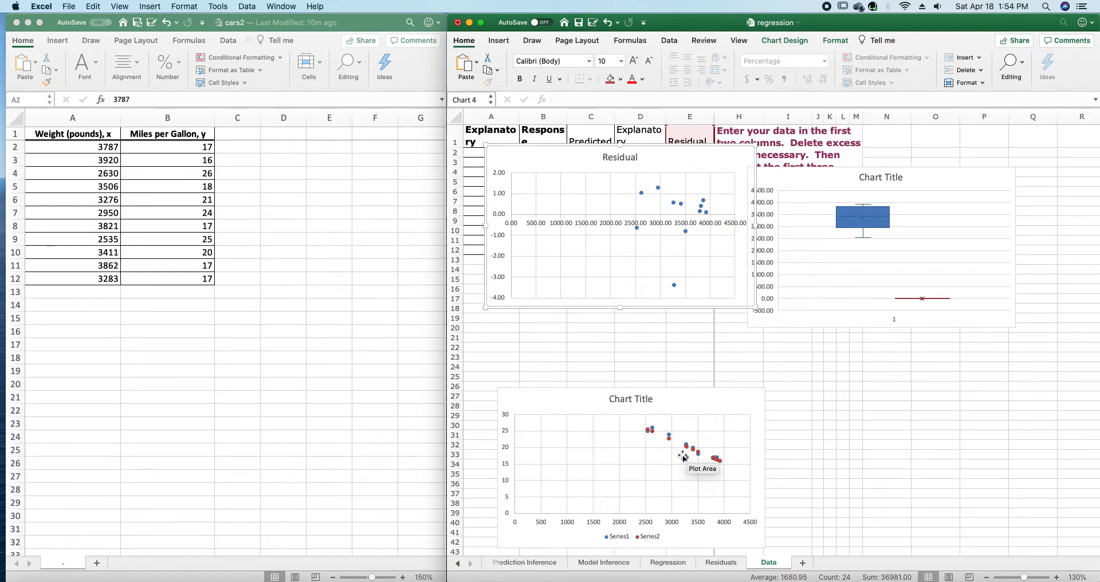
Enter 3000 as the x-value in B13 of the Regression sheet to calculate the predicted response.
click(669, 563)
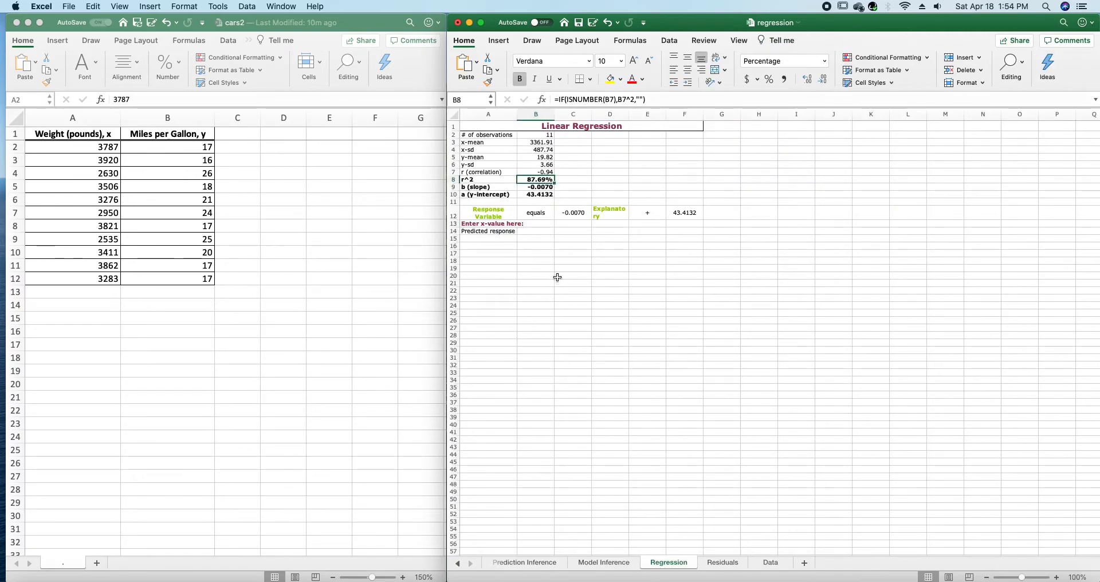
click(546, 225)
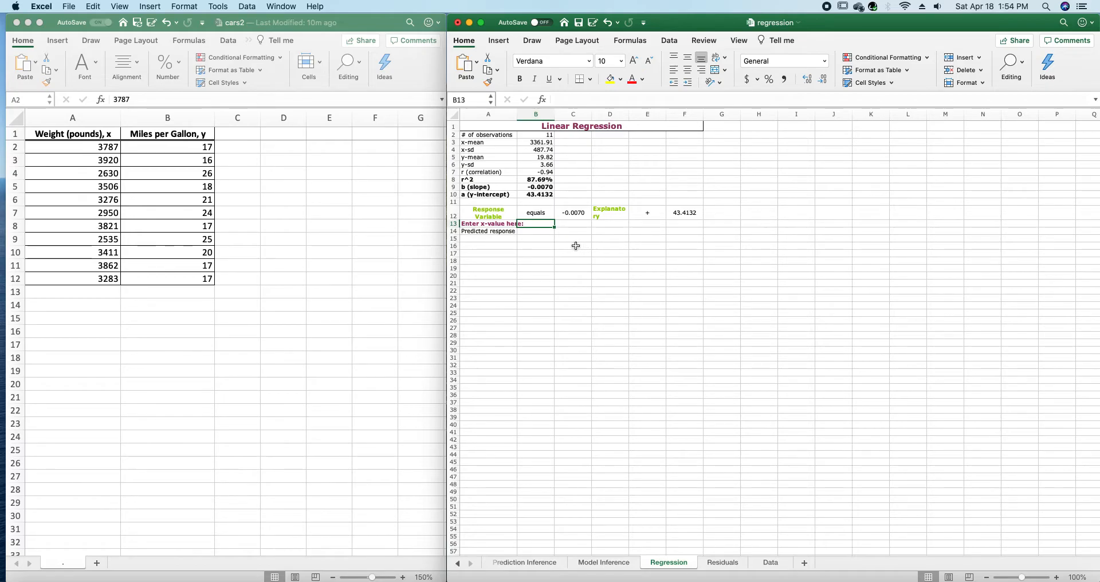
text(30)
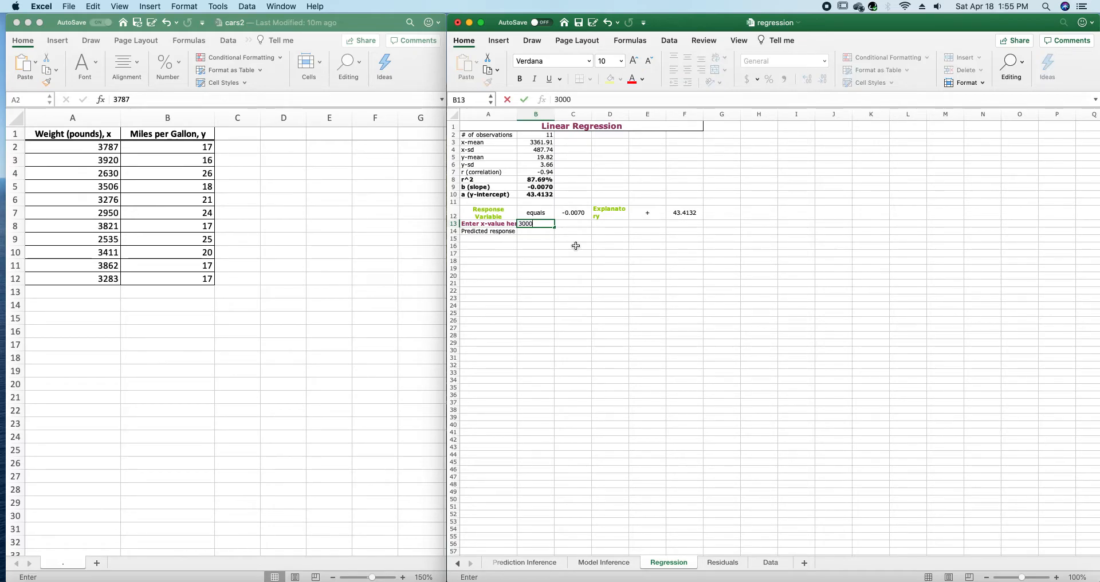
text(00)
key(Return)
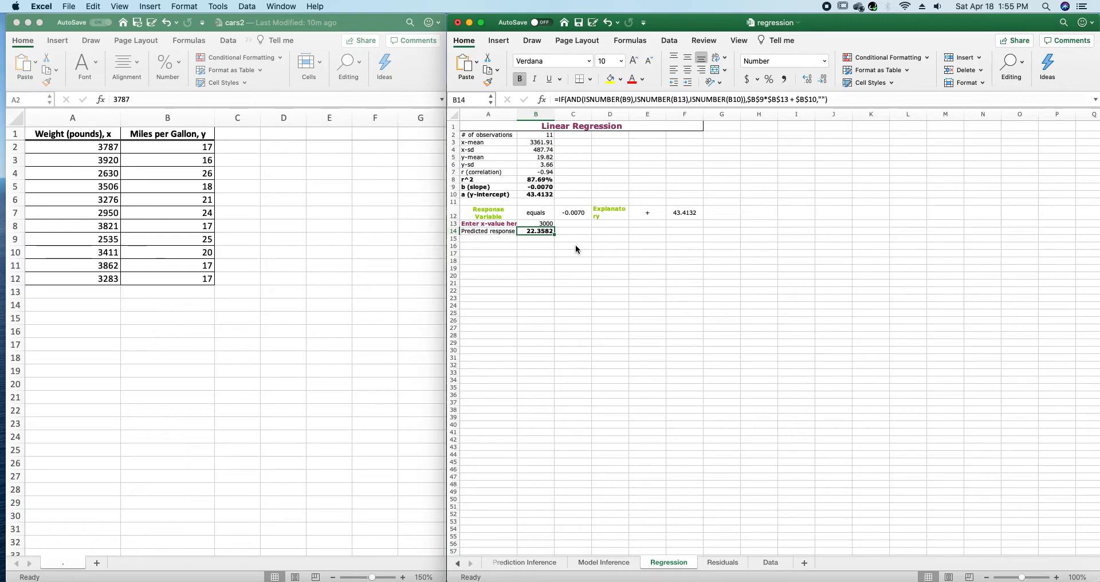
Review the standard error of the line, the standard error of the slope and the confidence level on the Model Inference sheet.
click(606, 564)
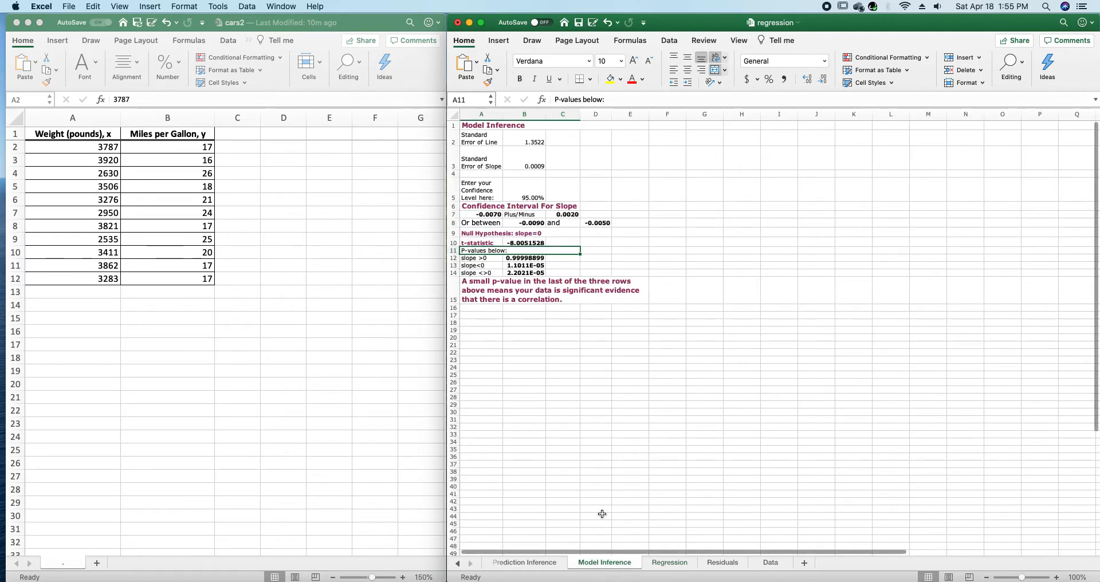
click(659, 441)
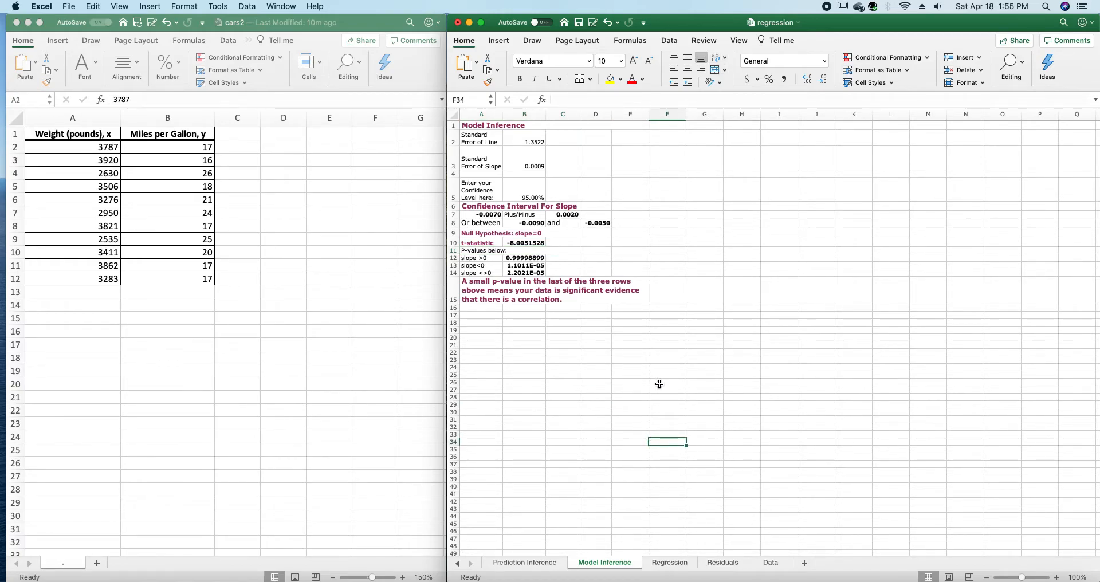
click(539, 142)
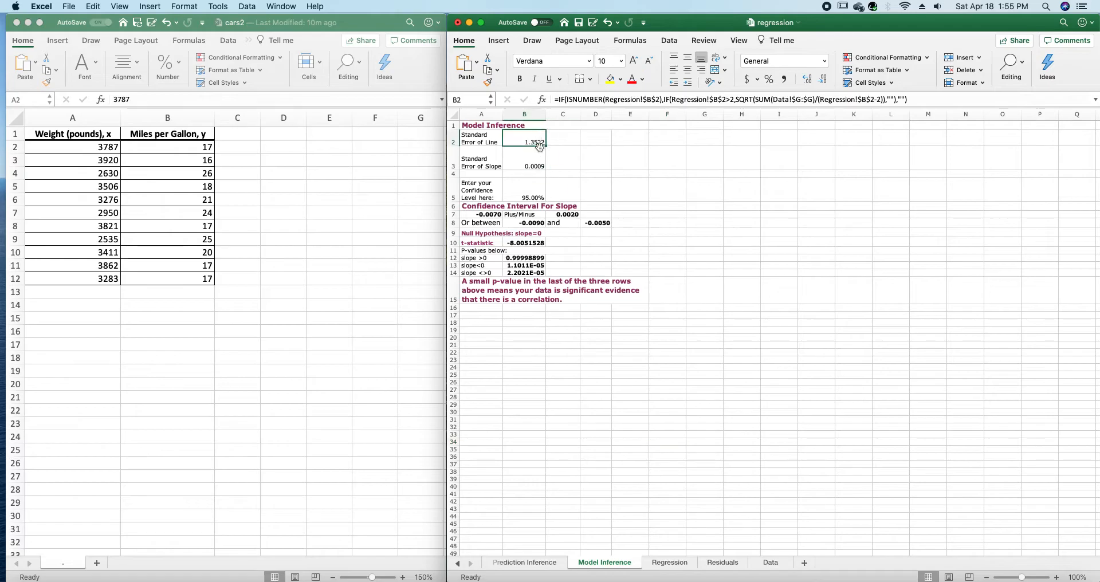
click(539, 166)
click(646, 207)
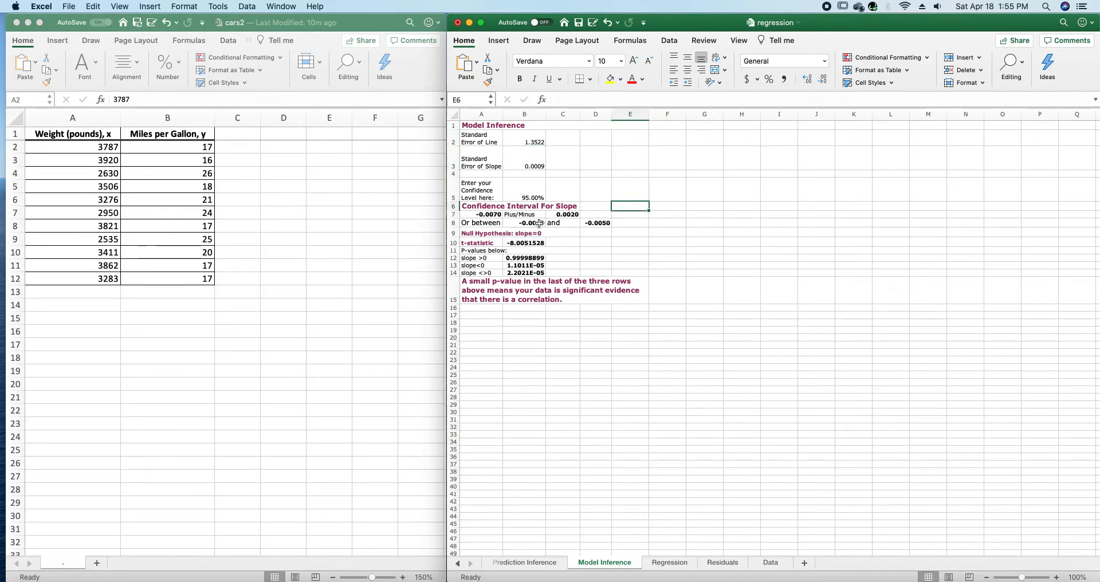
click(533, 193)
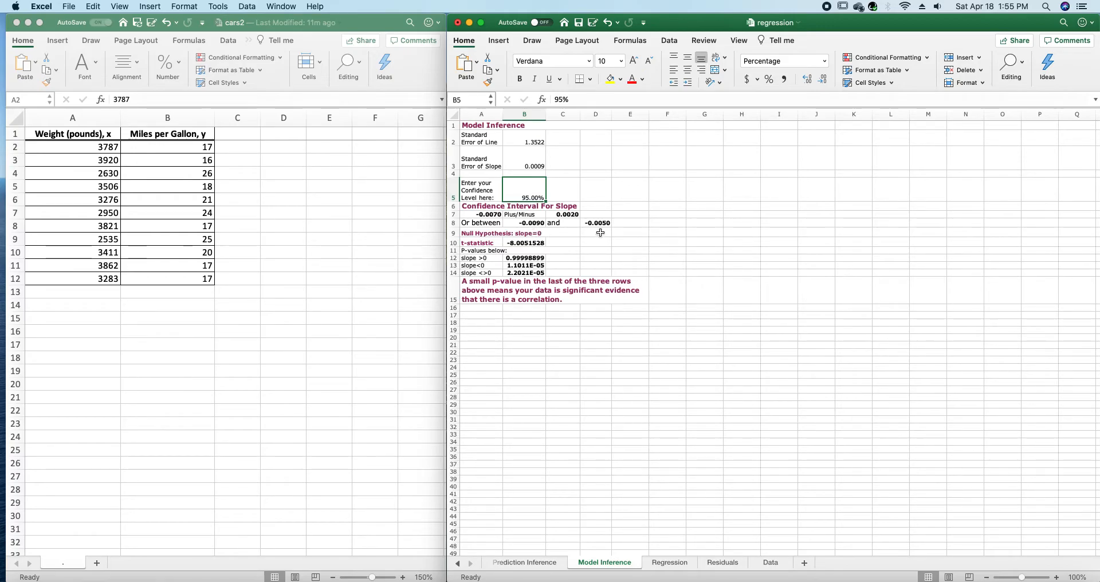
Check the lower and upper bounds of the confidence interval for the slope in row 8.
click(535, 223)
click(587, 224)
click(543, 223)
click(588, 222)
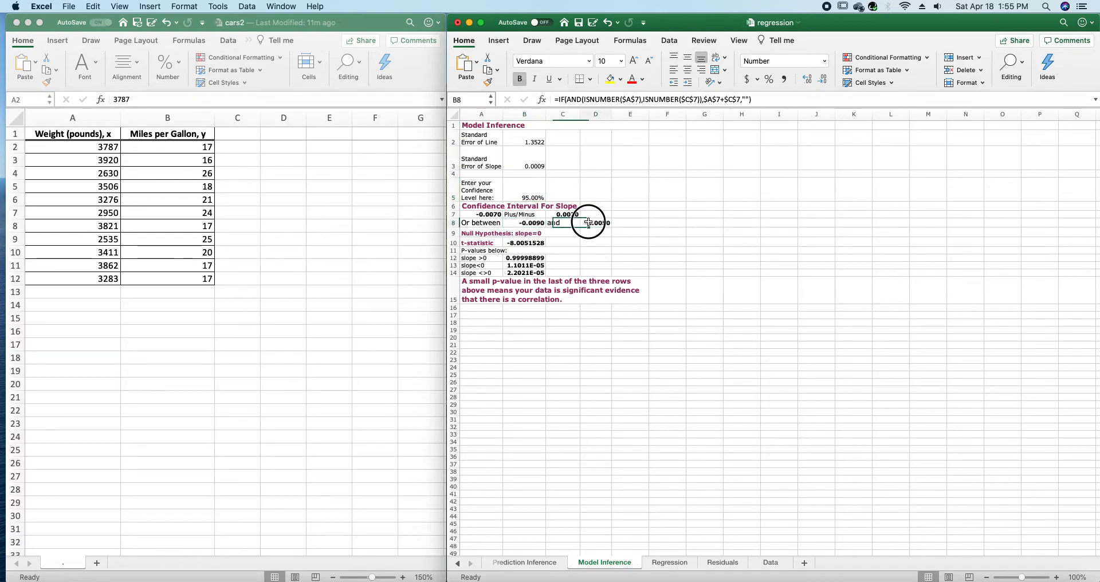
click(537, 222)
click(583, 222)
click(543, 224)
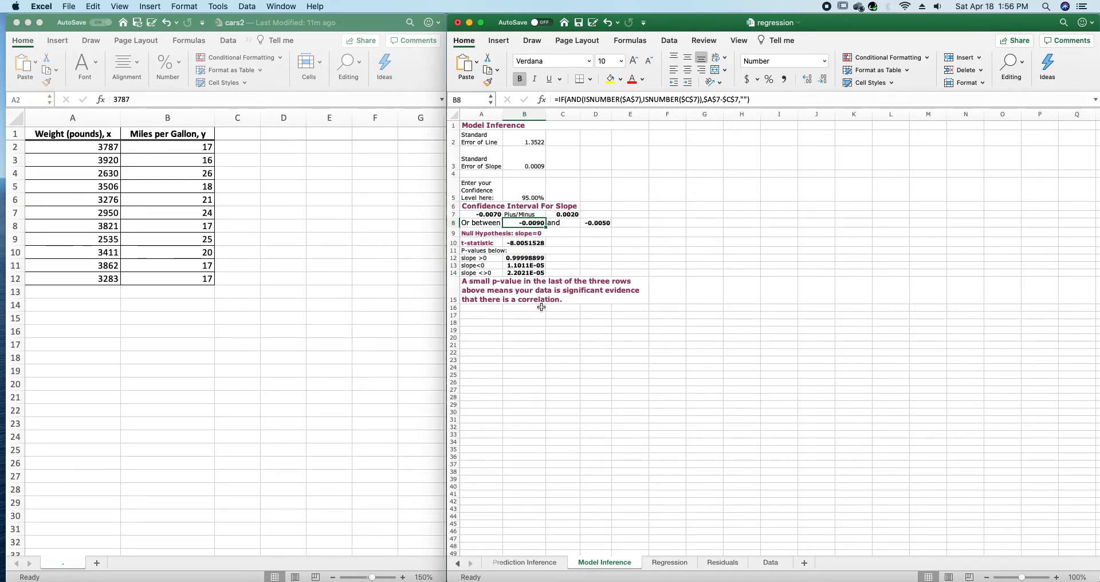
Compare the p-values for the slope >0, slope <0 and slope <>0 hypotheses in B12:B14.
click(528, 259)
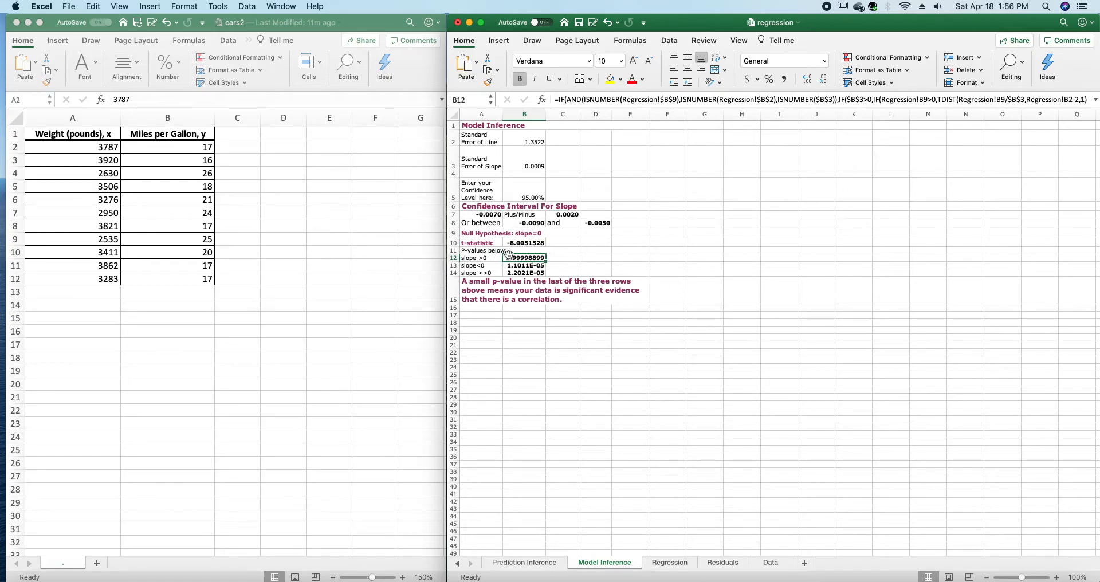
click(630, 266)
click(542, 266)
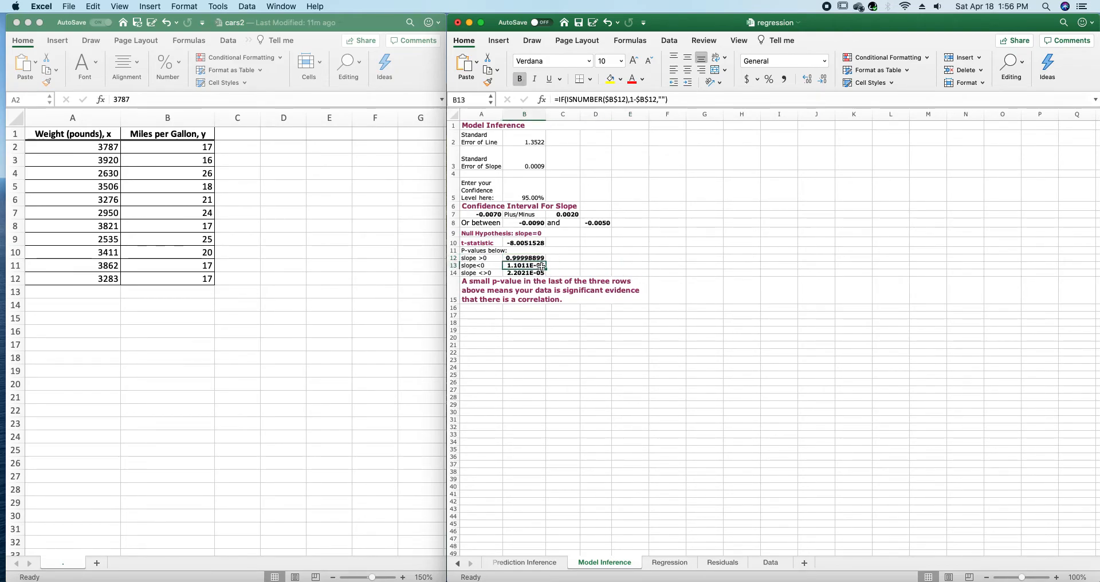
click(542, 273)
click(542, 266)
click(541, 273)
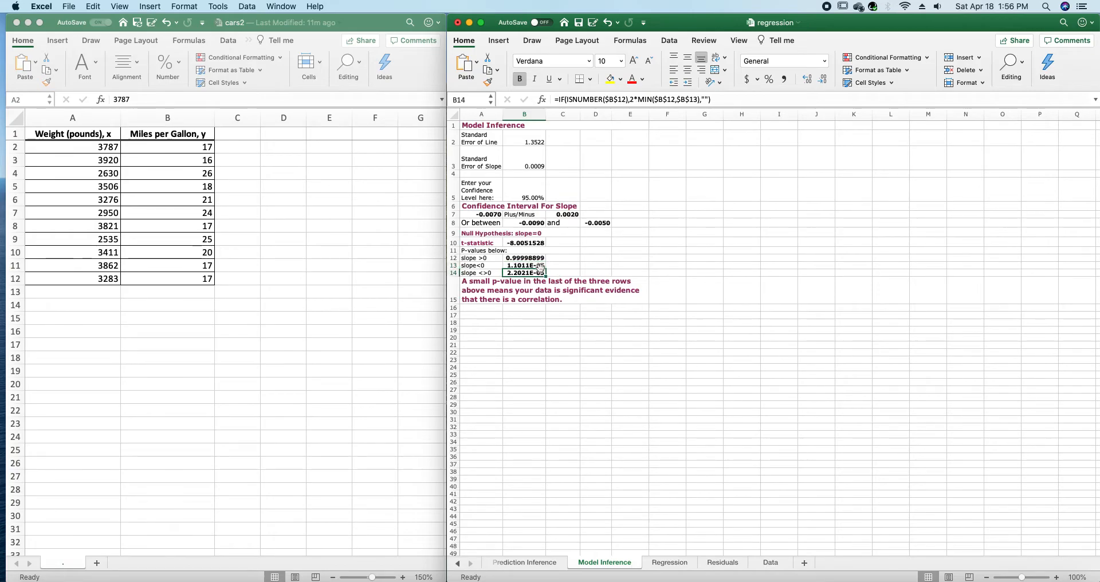
click(673, 265)
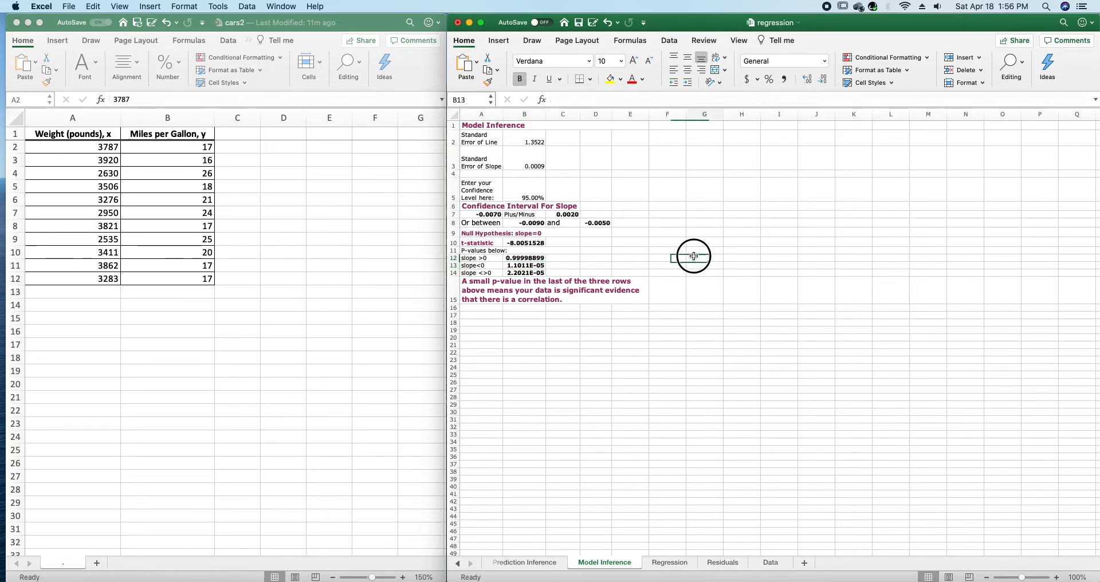
click(549, 264)
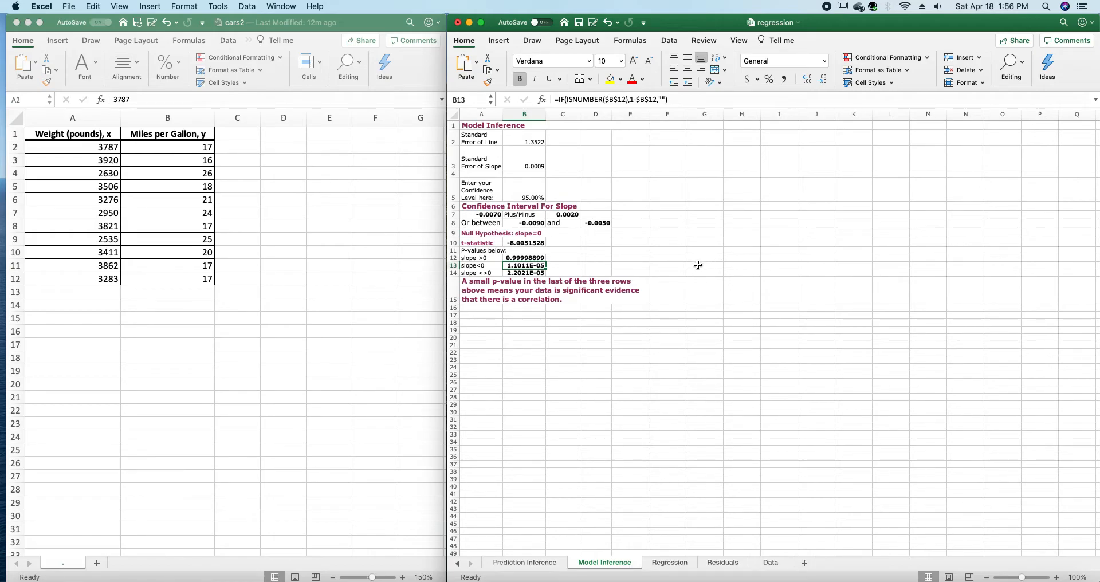
click(538, 273)
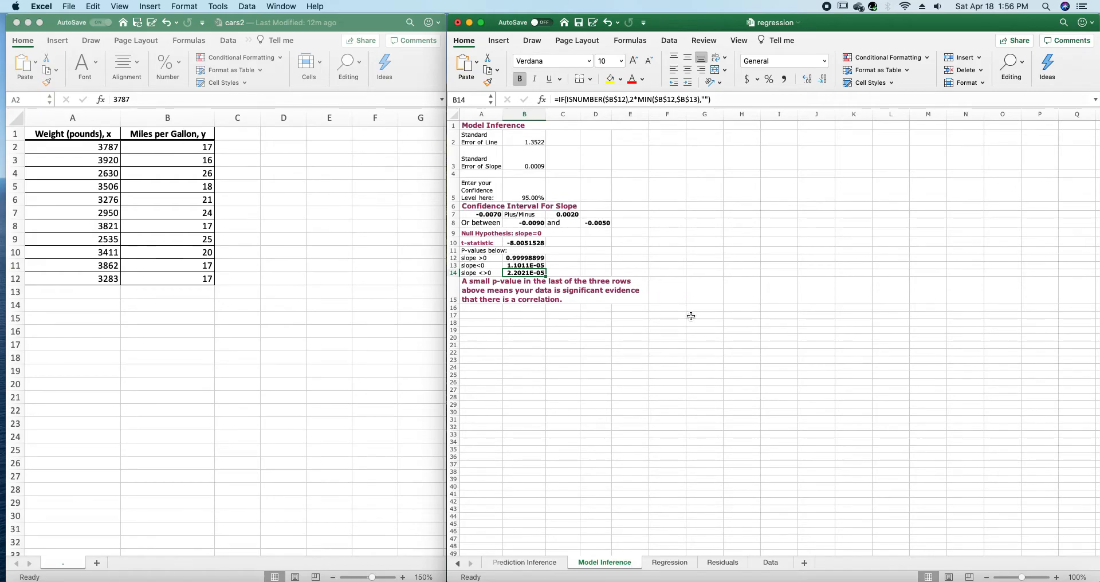
Enter 3000 as the x-value in B2 of the Prediction Inference sheet.
click(543, 564)
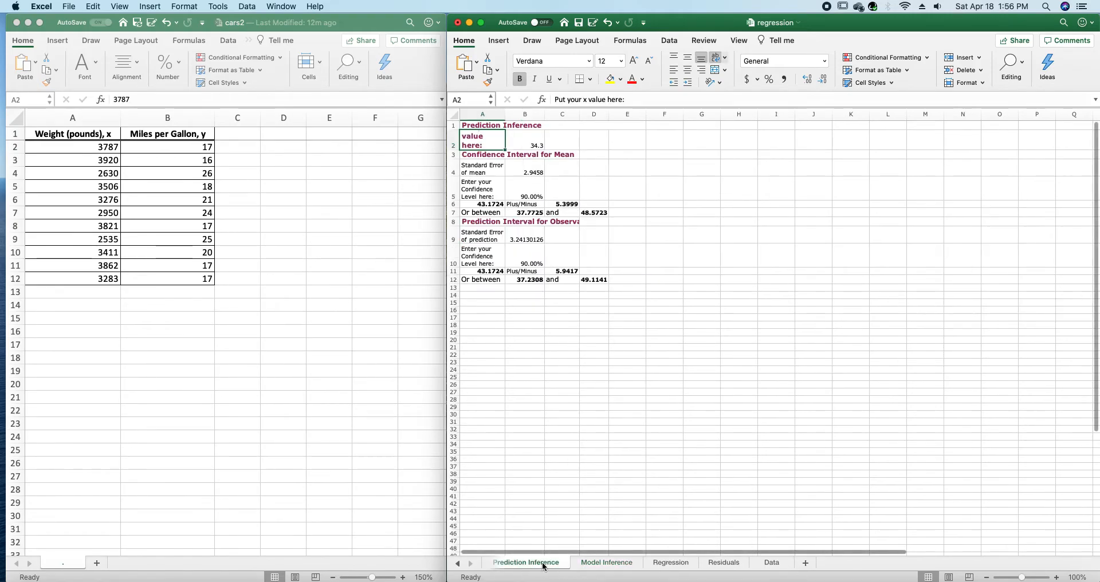
click(694, 334)
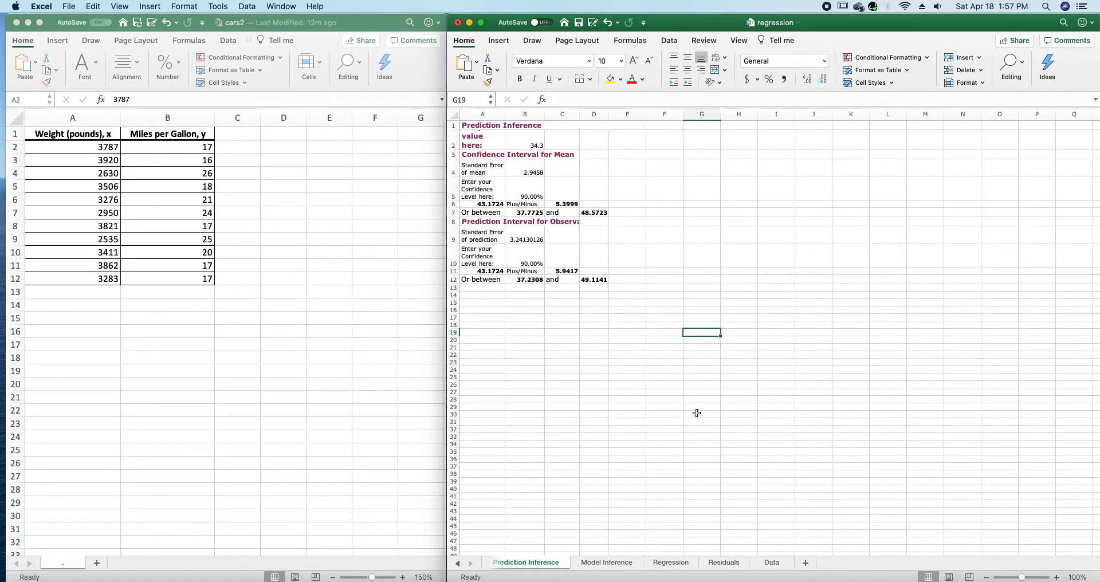
click(722, 262)
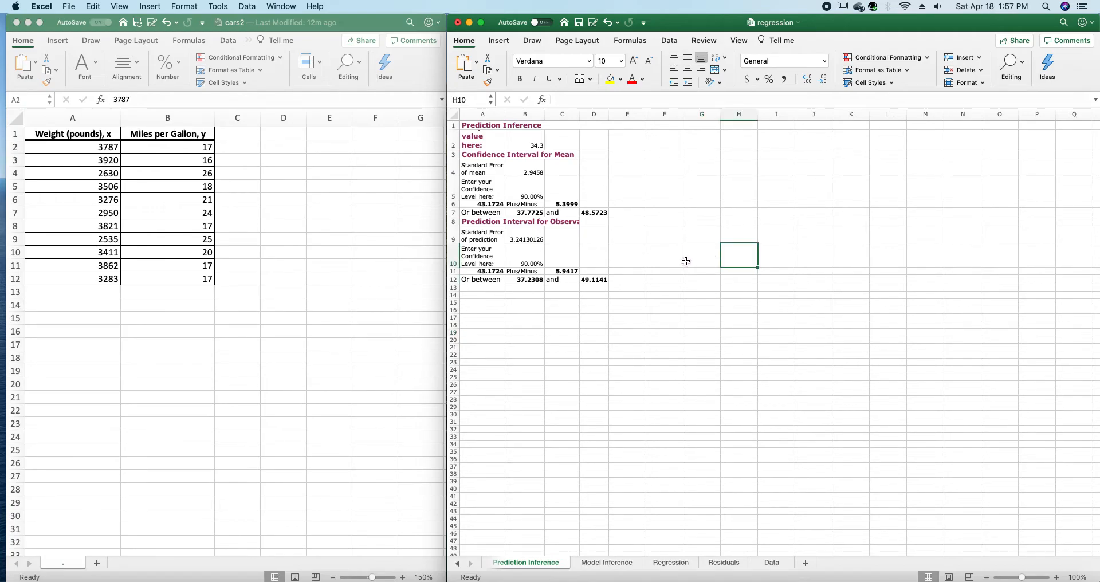
click(520, 143)
text(3)
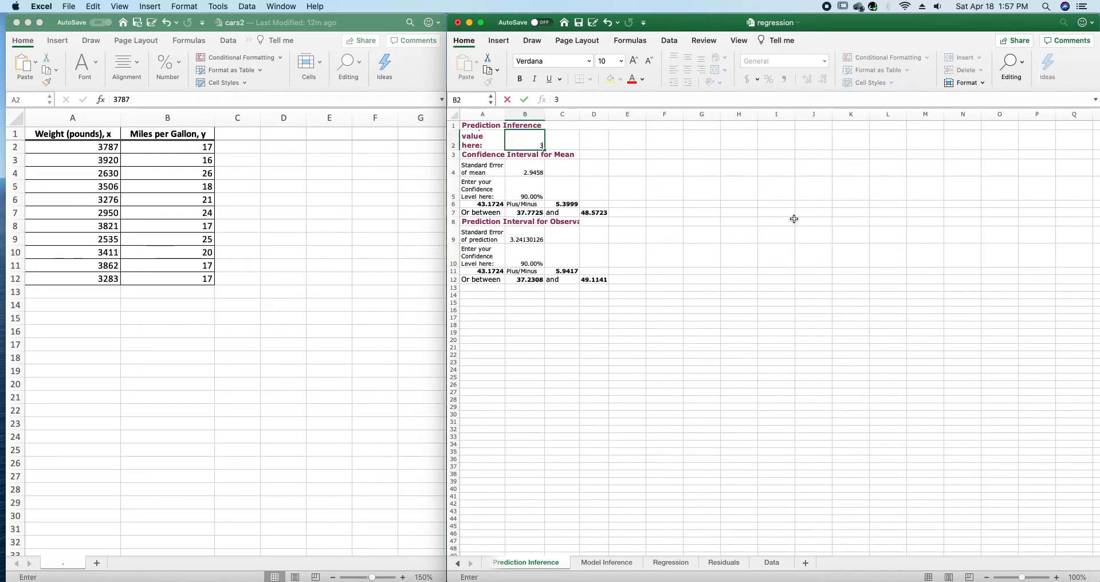
text(000)
key(Return)
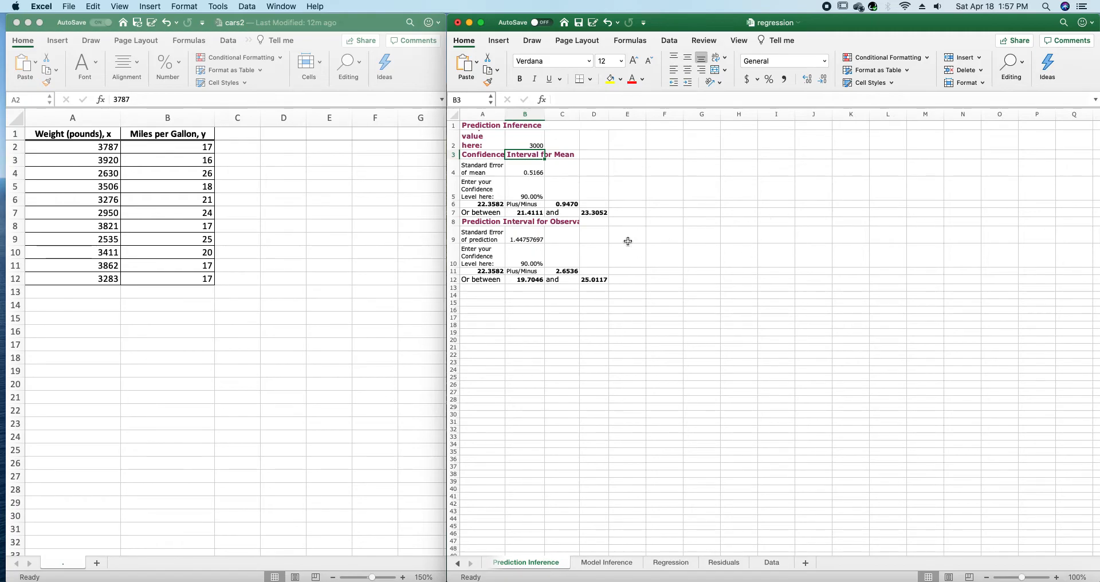
Set the confidence level of the confidence interval for the mean in B5 to 95%.
click(531, 170)
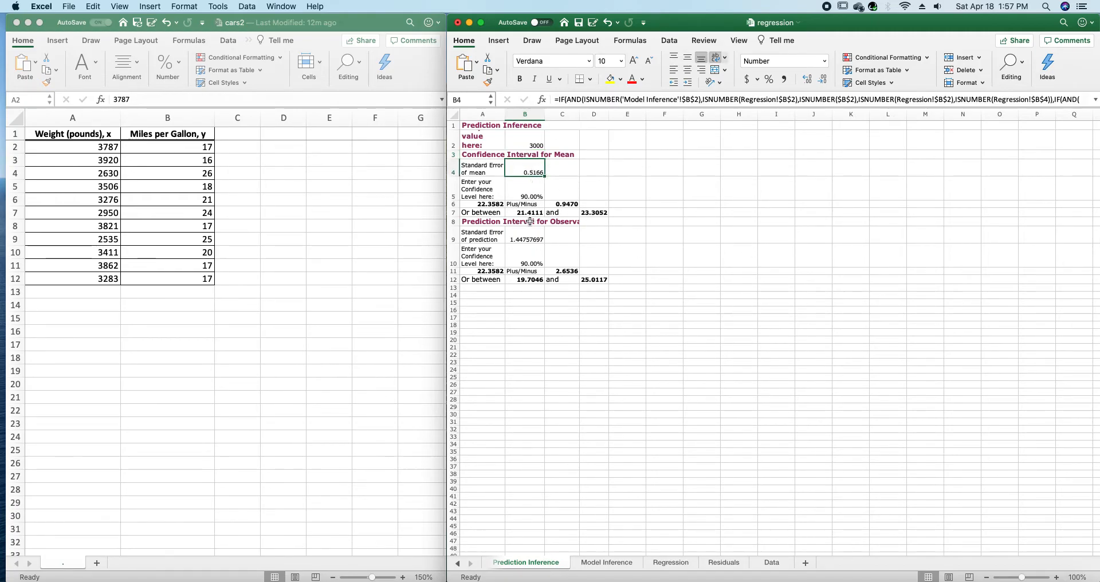
click(534, 194)
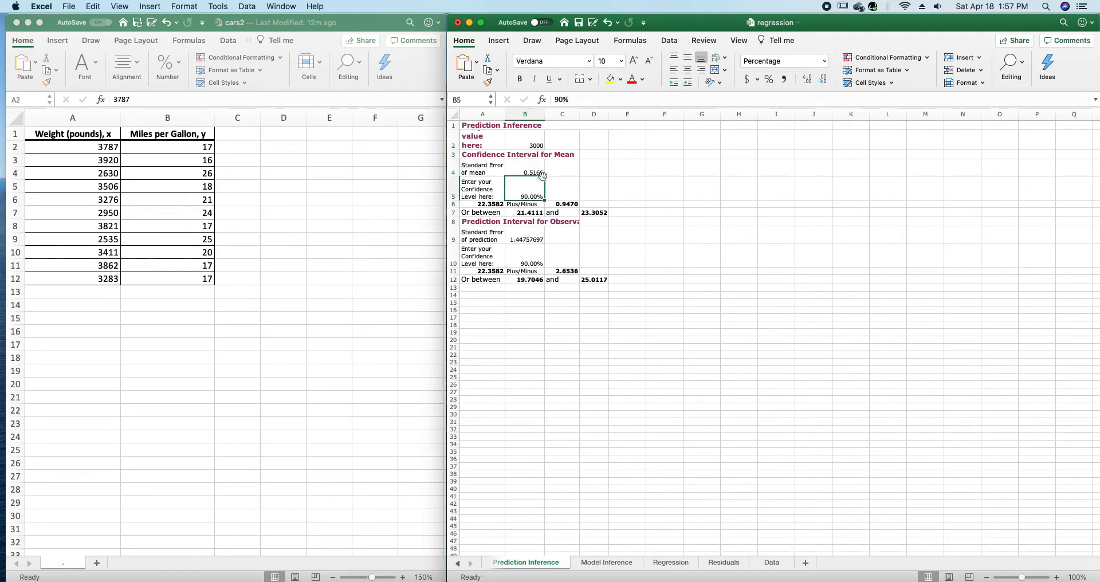
text(95)
key(Return)
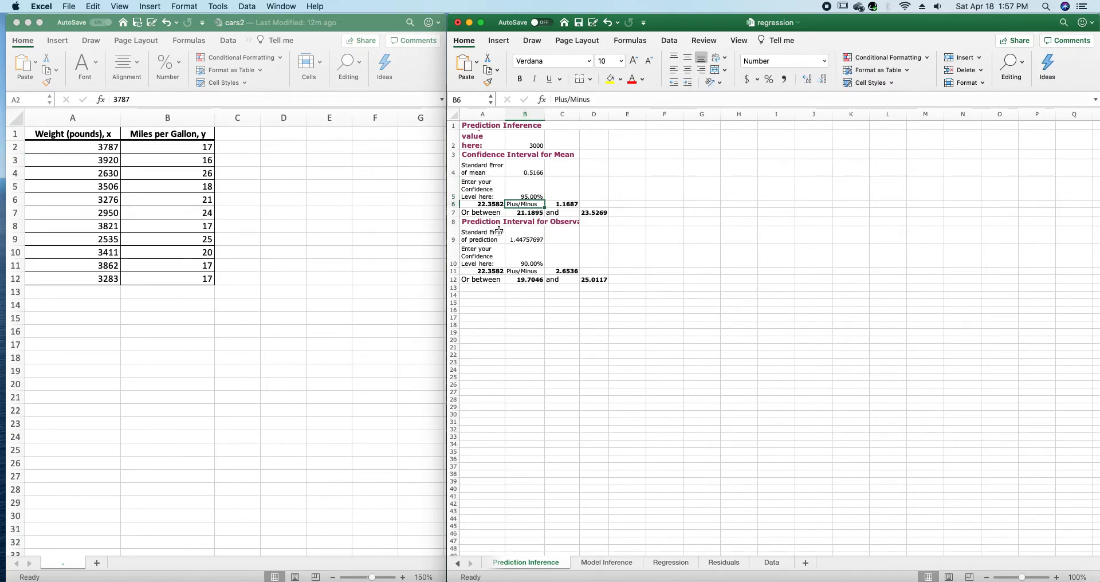
Compare the interval's centre value in A6 with the predicted response on the Regression sheet, and return to the Prediction Inference sheet.
click(494, 206)
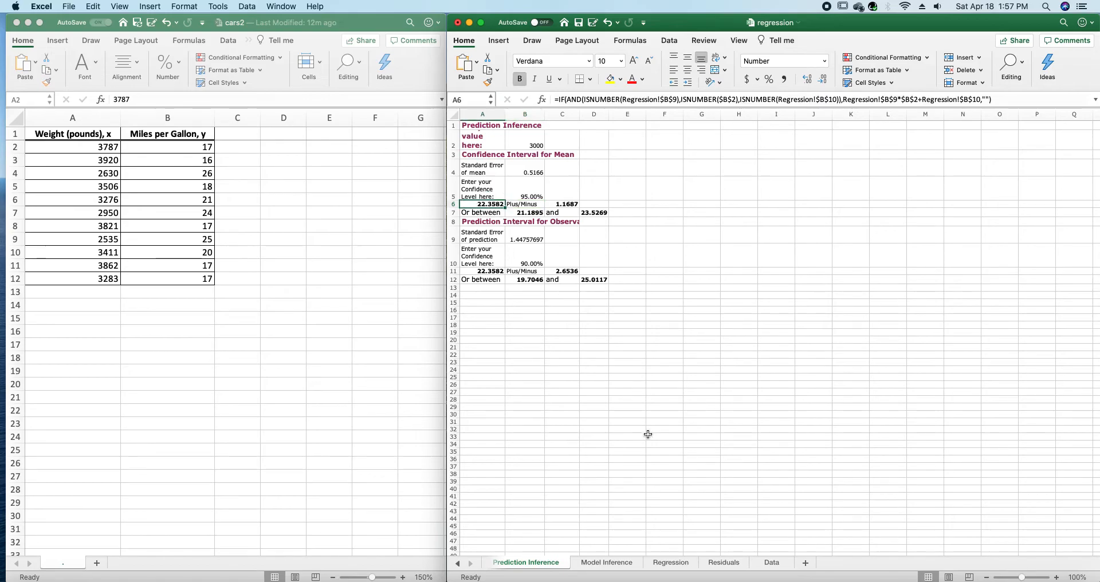
click(763, 557)
click(723, 562)
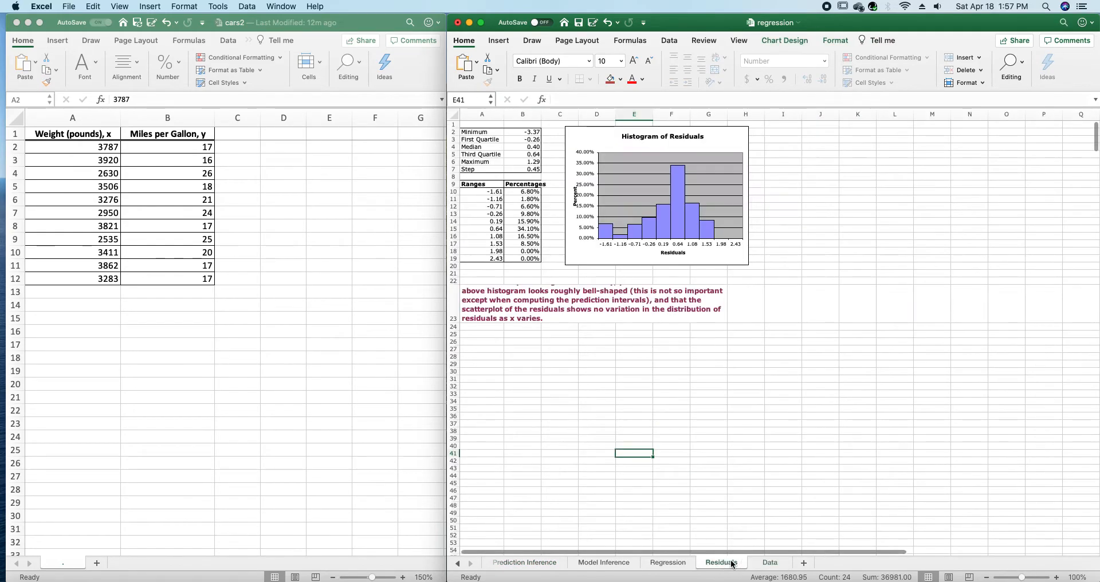
click(672, 562)
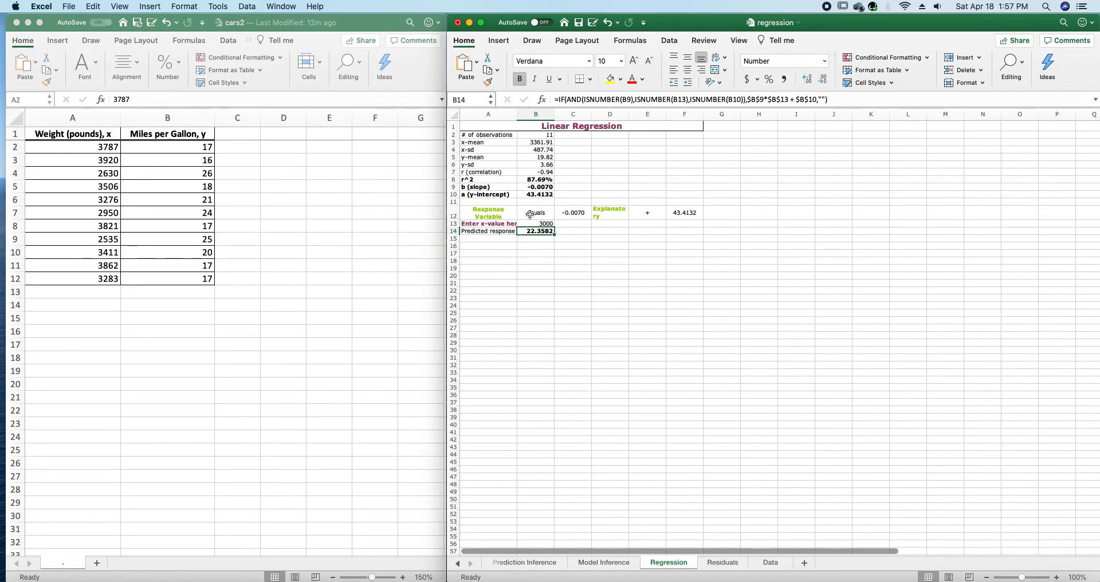
click(532, 563)
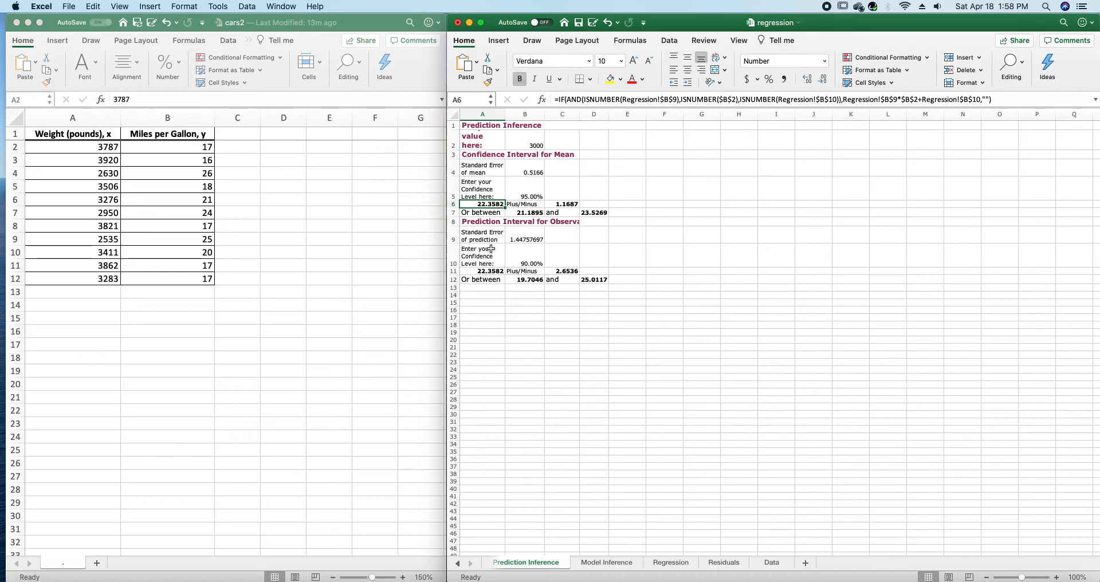
Set the confidence level of the prediction interval for an observation in B10 to 95%.
click(539, 236)
click(662, 303)
click(525, 254)
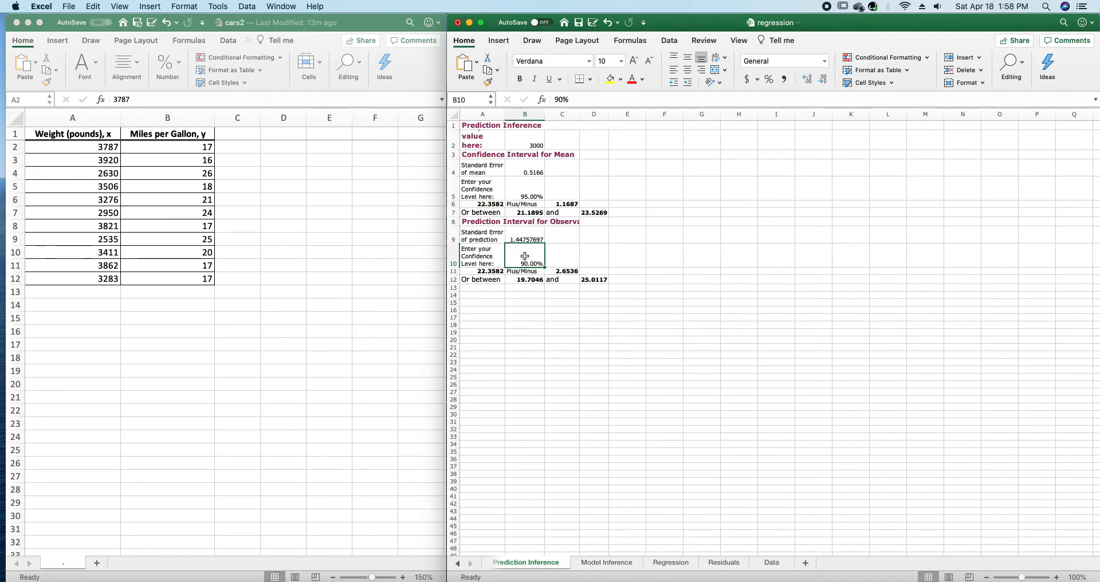
text(95)
key(Return)
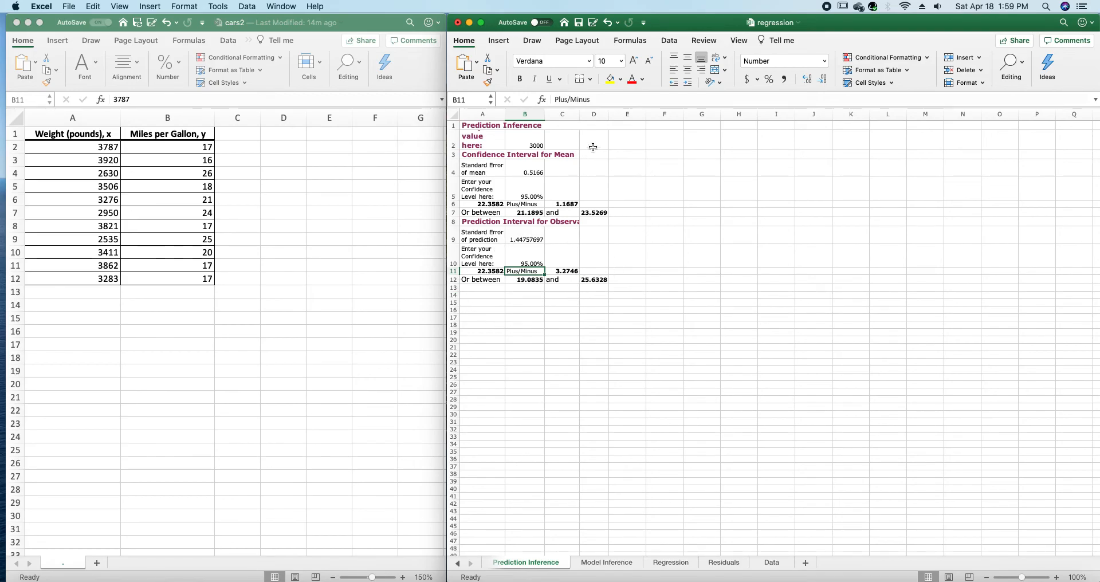
Widen column C of the Prediction Inference sheet until the full prediction interval heading in row 8 fits.
double_click(580, 114)
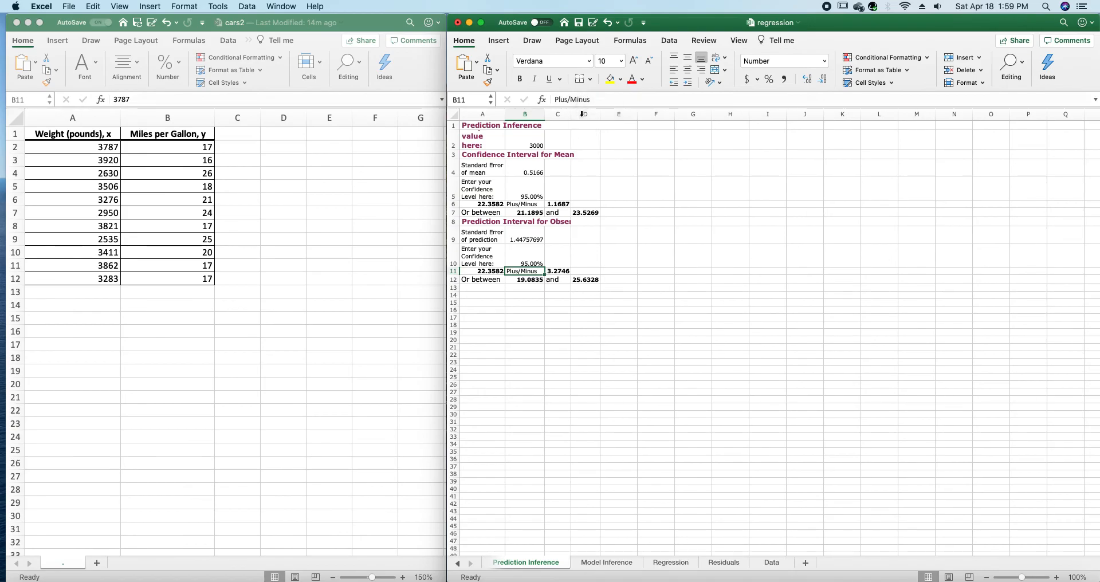
drag(572, 114, 571, 114)
drag(615, 117, 615, 117)
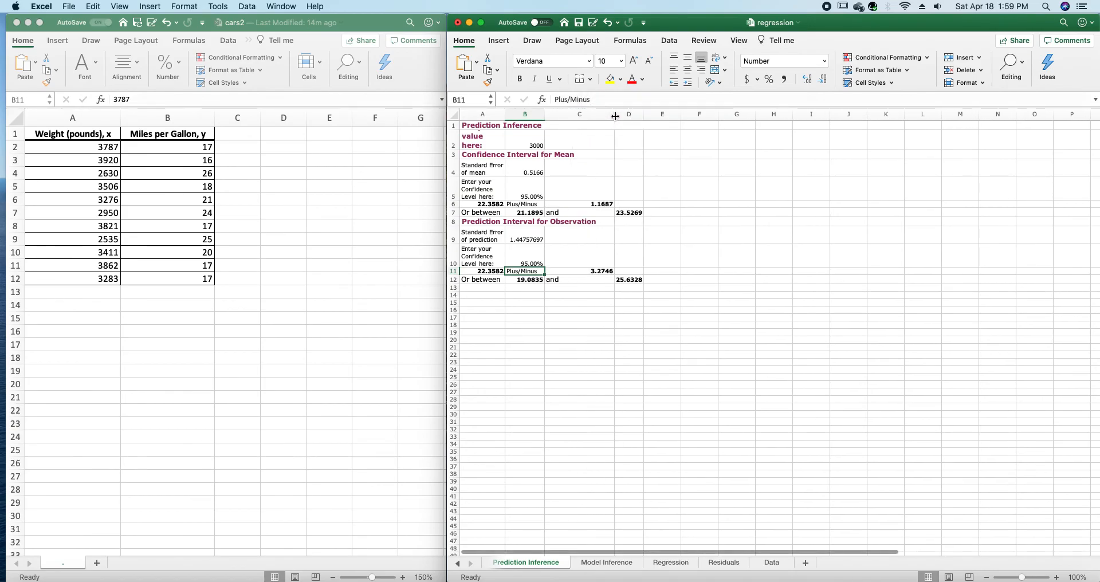